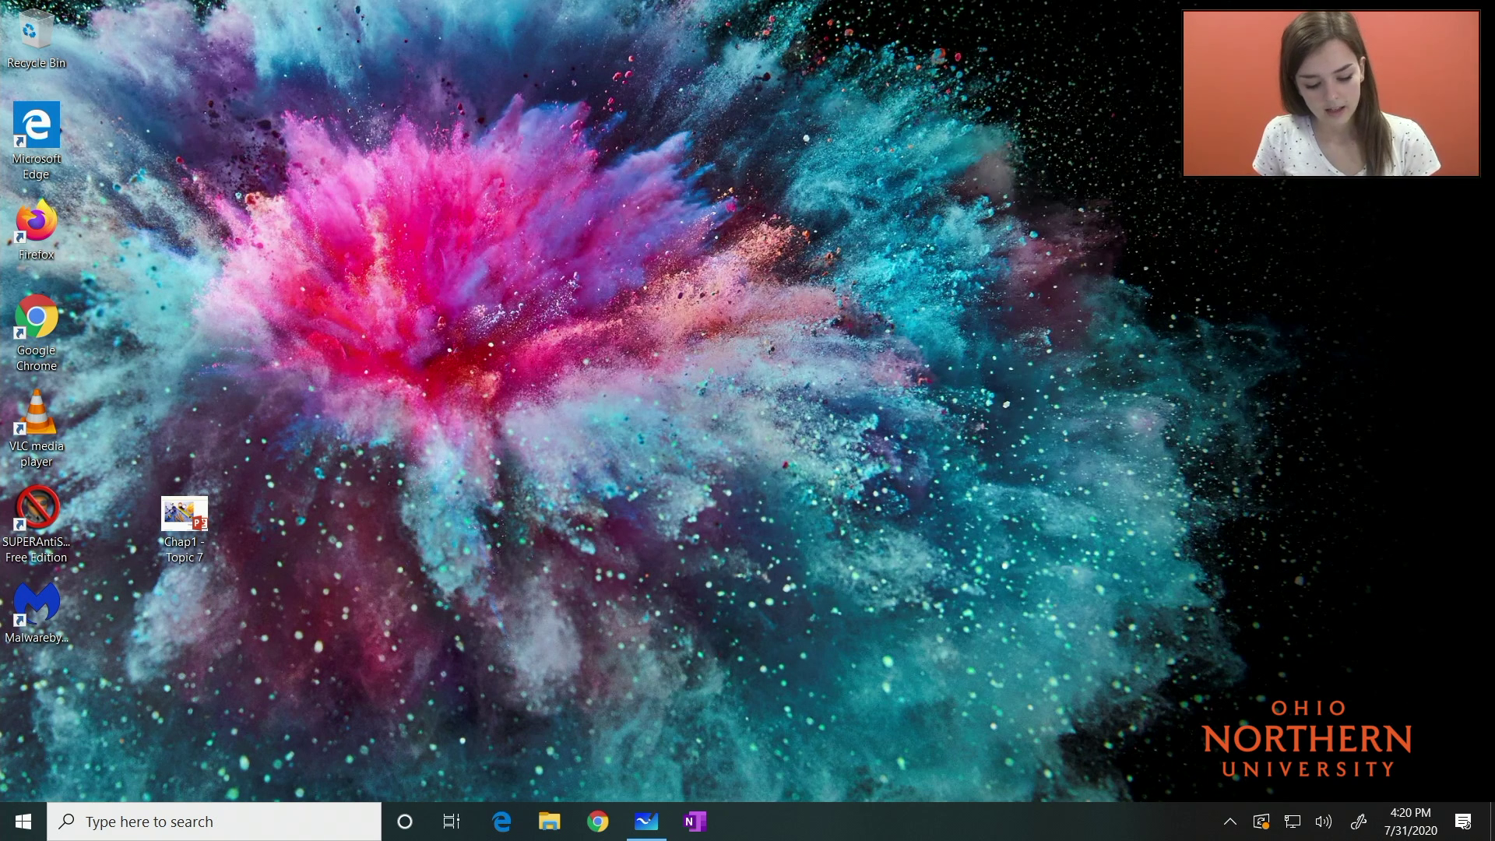
# Search the computer for "white" and open Microsoft Whiteboard.
pyautogui.moveTo(650, 824)
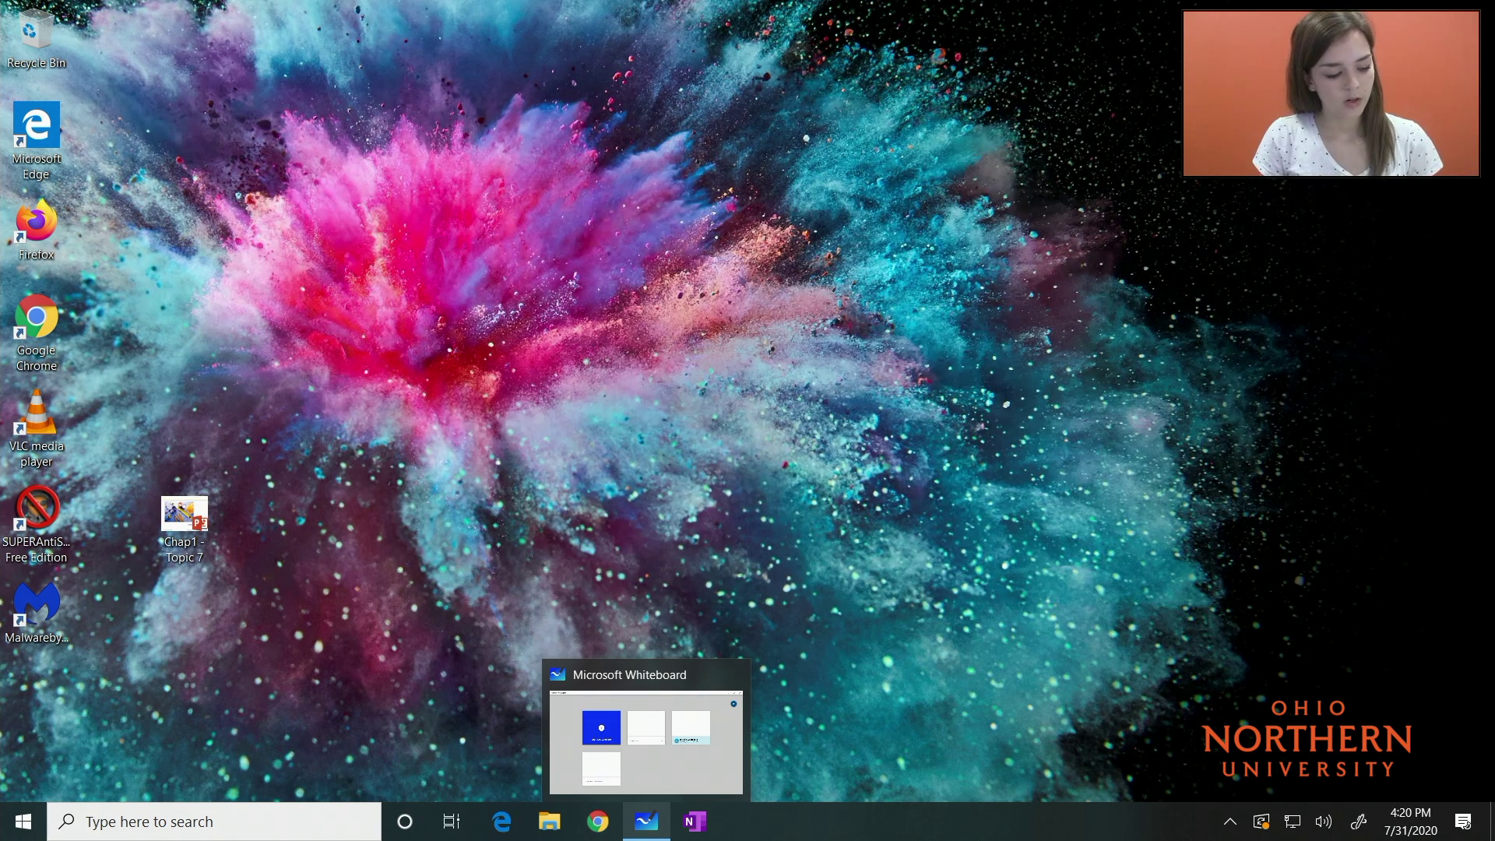
pyautogui.press('super+s')
pyautogui.write('whi')
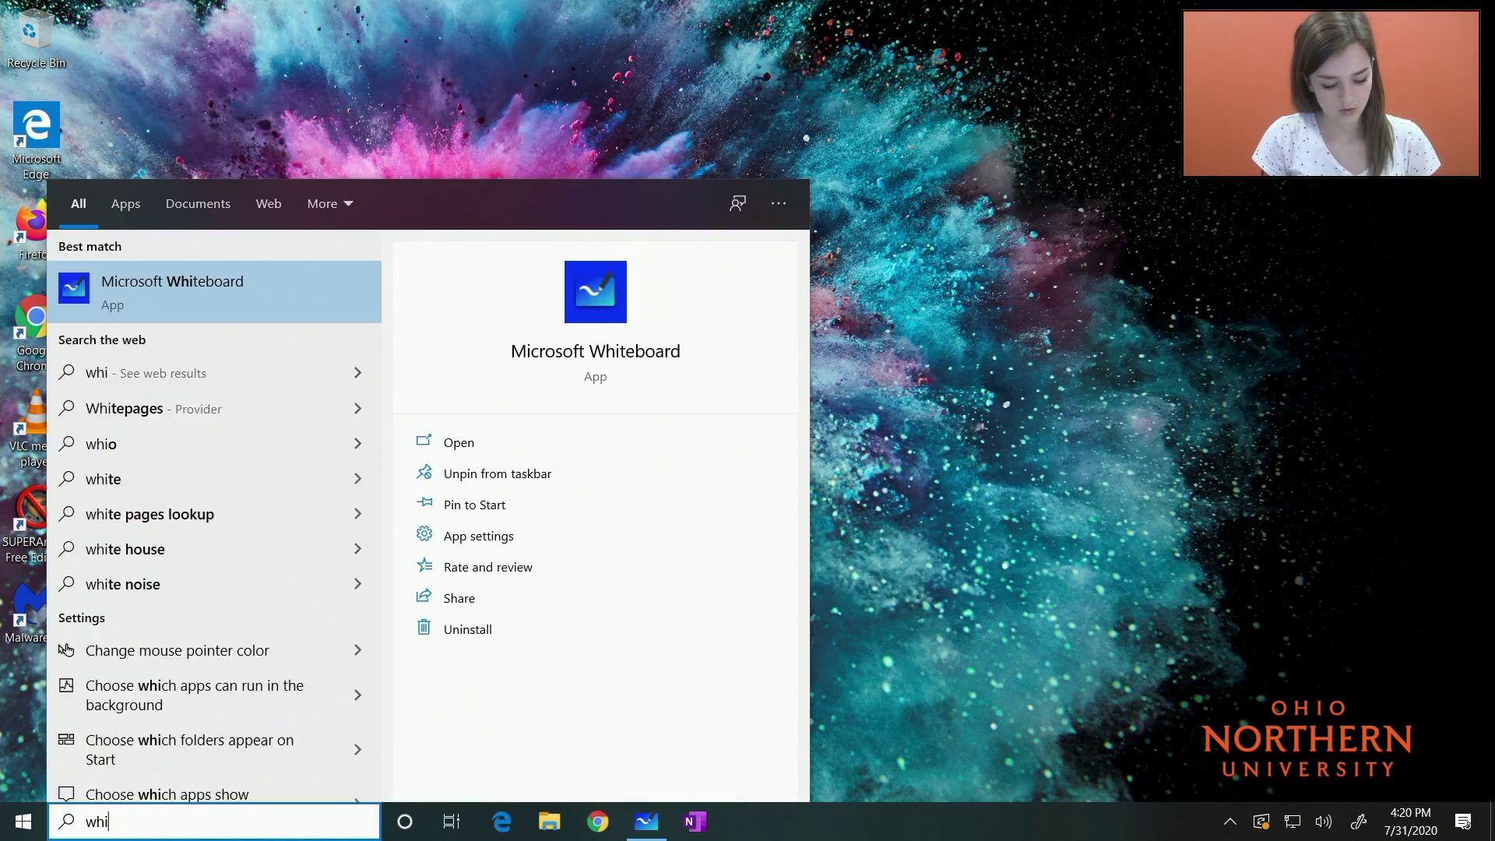
pyautogui.write('te')
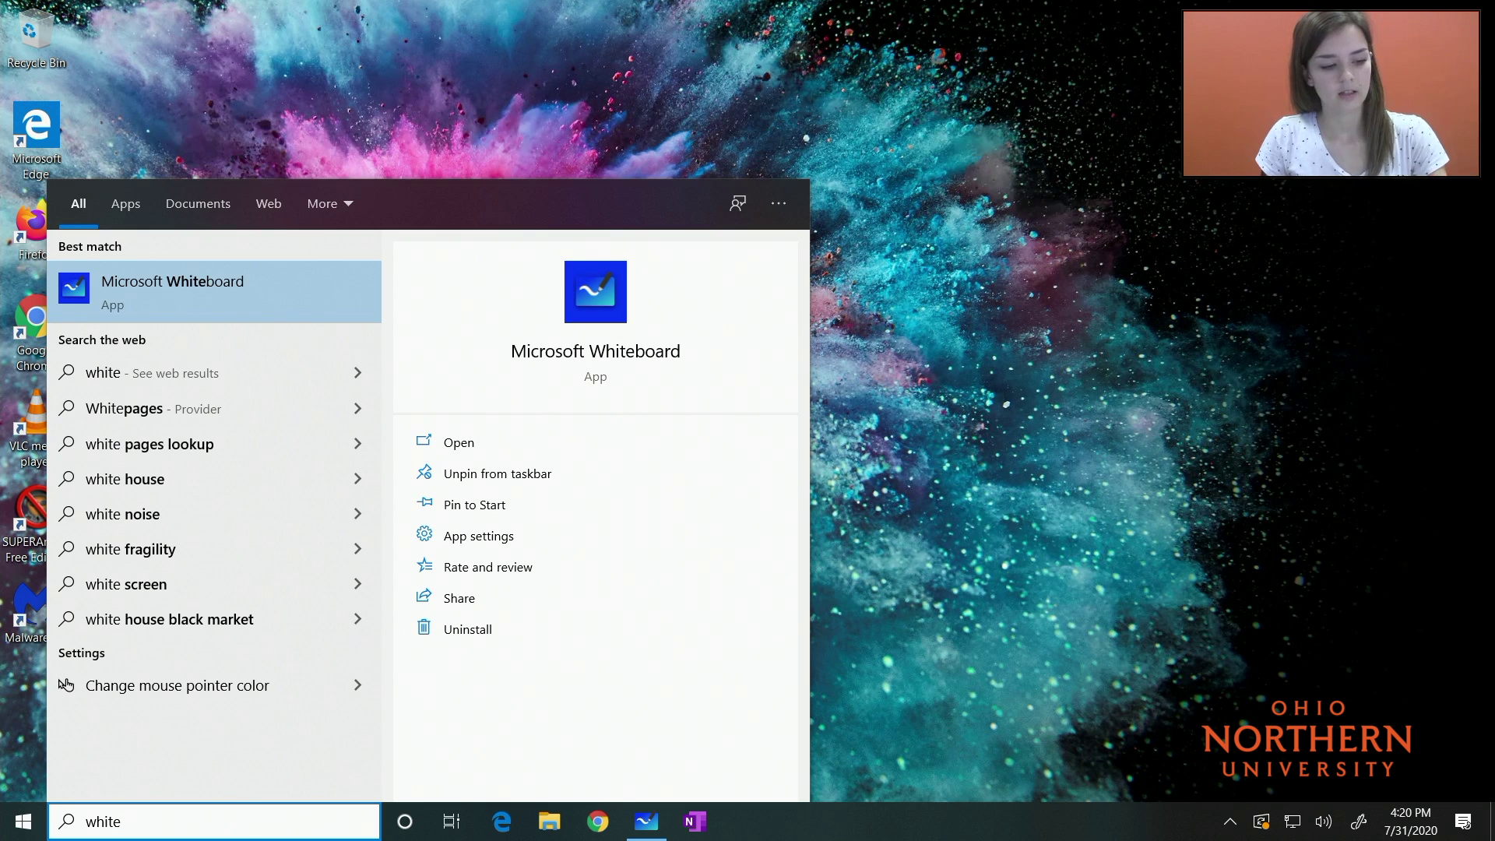
pyautogui.press('Return')
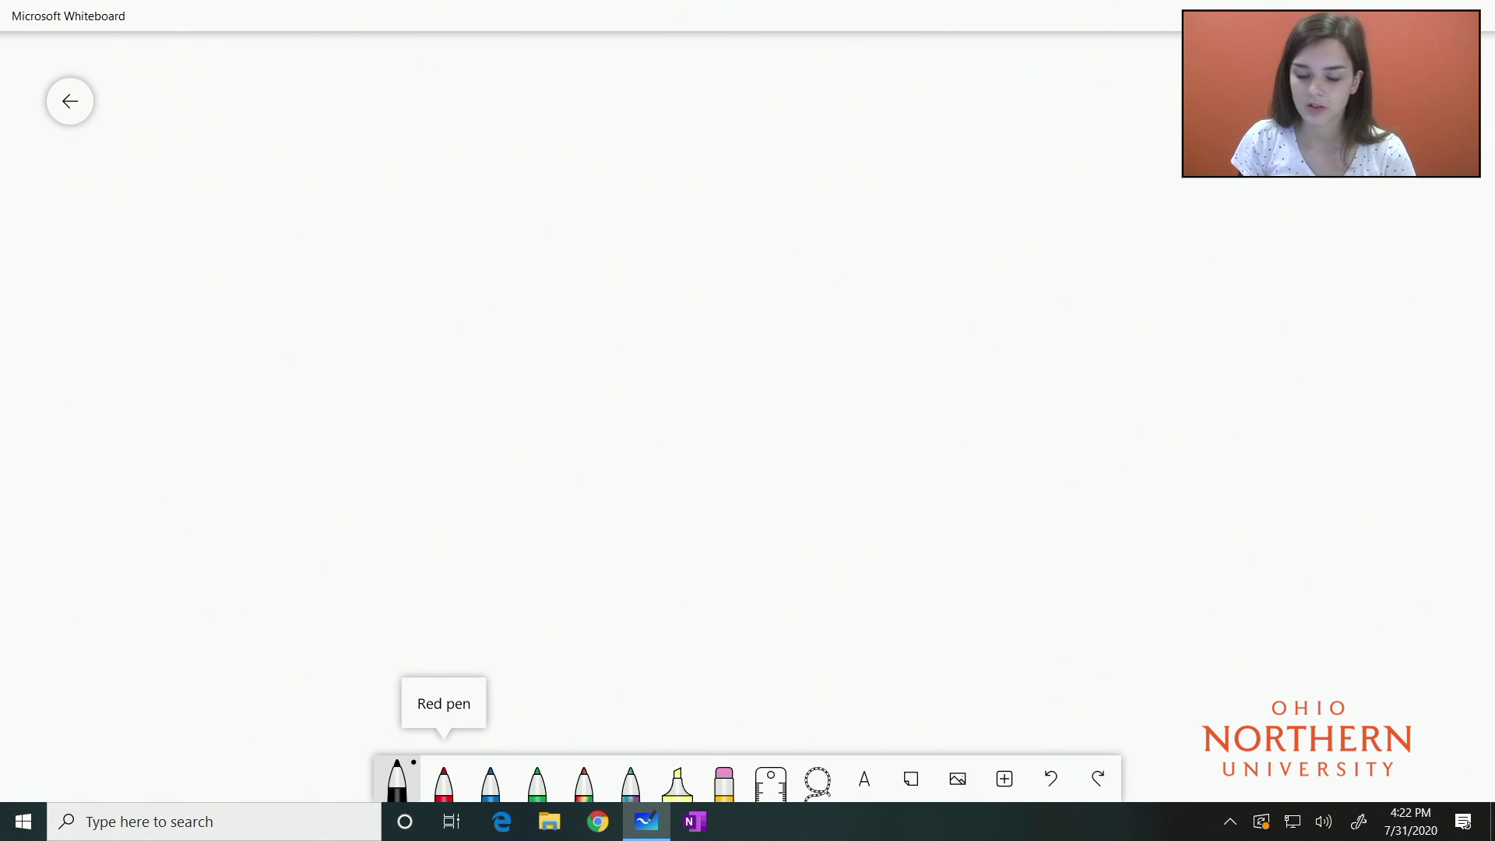
# Handwrite "Hi" with the black pen near the middle of the blank board.
pyautogui.click(397, 779)
pyautogui.moveTo(619, 257); pyautogui.dragTo(626, 346)
pyautogui.moveTo(606, 306); pyautogui.dragTo(643, 303)
pyautogui.moveTo(636, 249); pyautogui.dragTo(651, 354)
pyautogui.moveTo(662, 300); pyautogui.dragTo(673, 358)
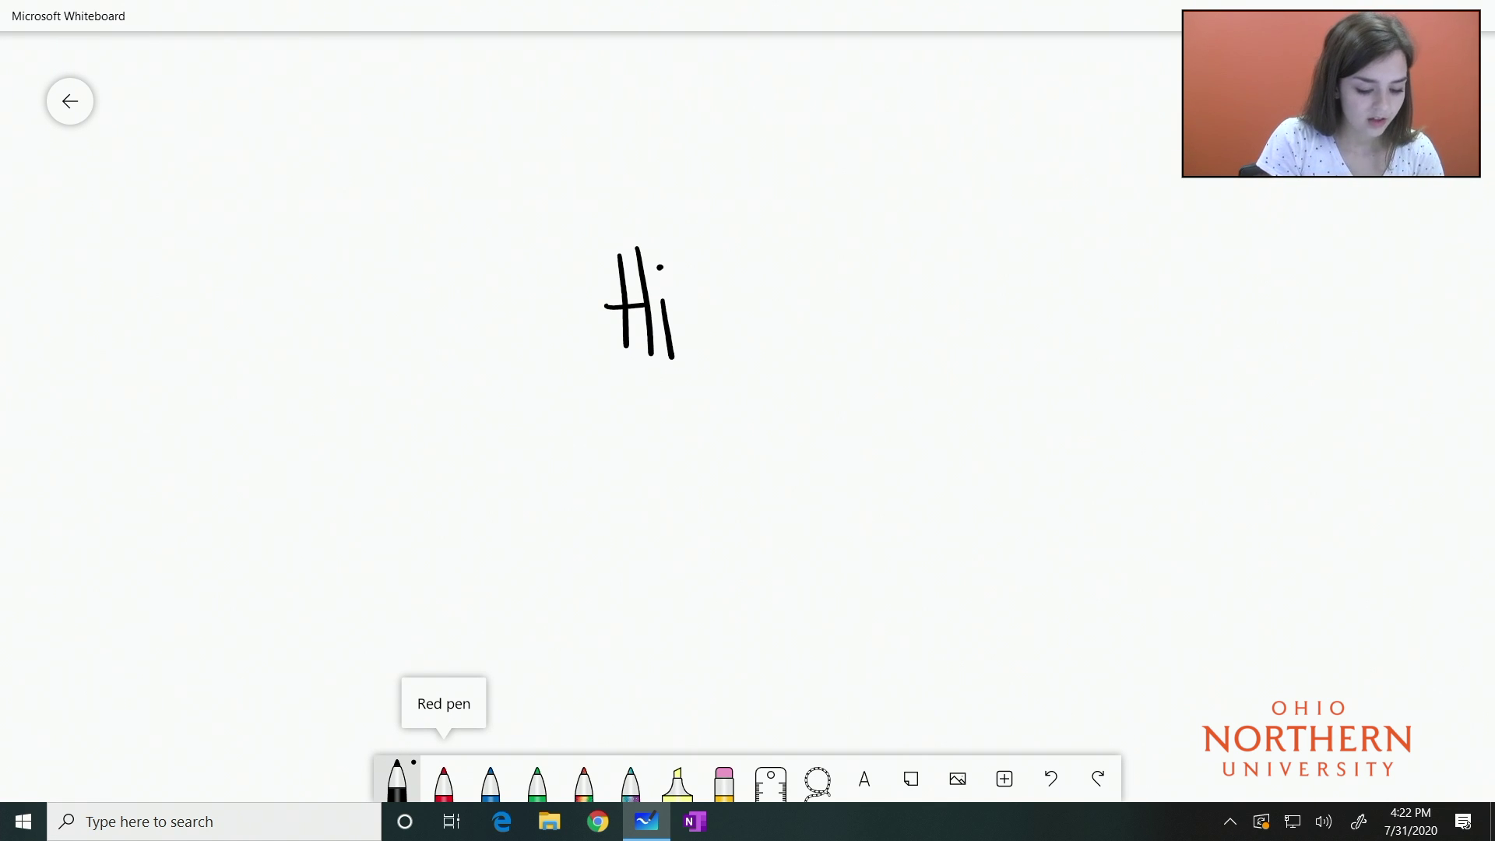
# Handwrite a second "Hi" with the green pen just below the black one.
pyautogui.click(535, 786)
pyautogui.moveTo(629, 392)
pyautogui.mouseDown()
pyautogui.moveTo(635, 450)
pyautogui.moveTo(654, 425)
pyautogui.moveTo(655, 463)
pyautogui.mouseUp()
pyautogui.moveTo(662, 422); pyautogui.dragTo(673, 464)
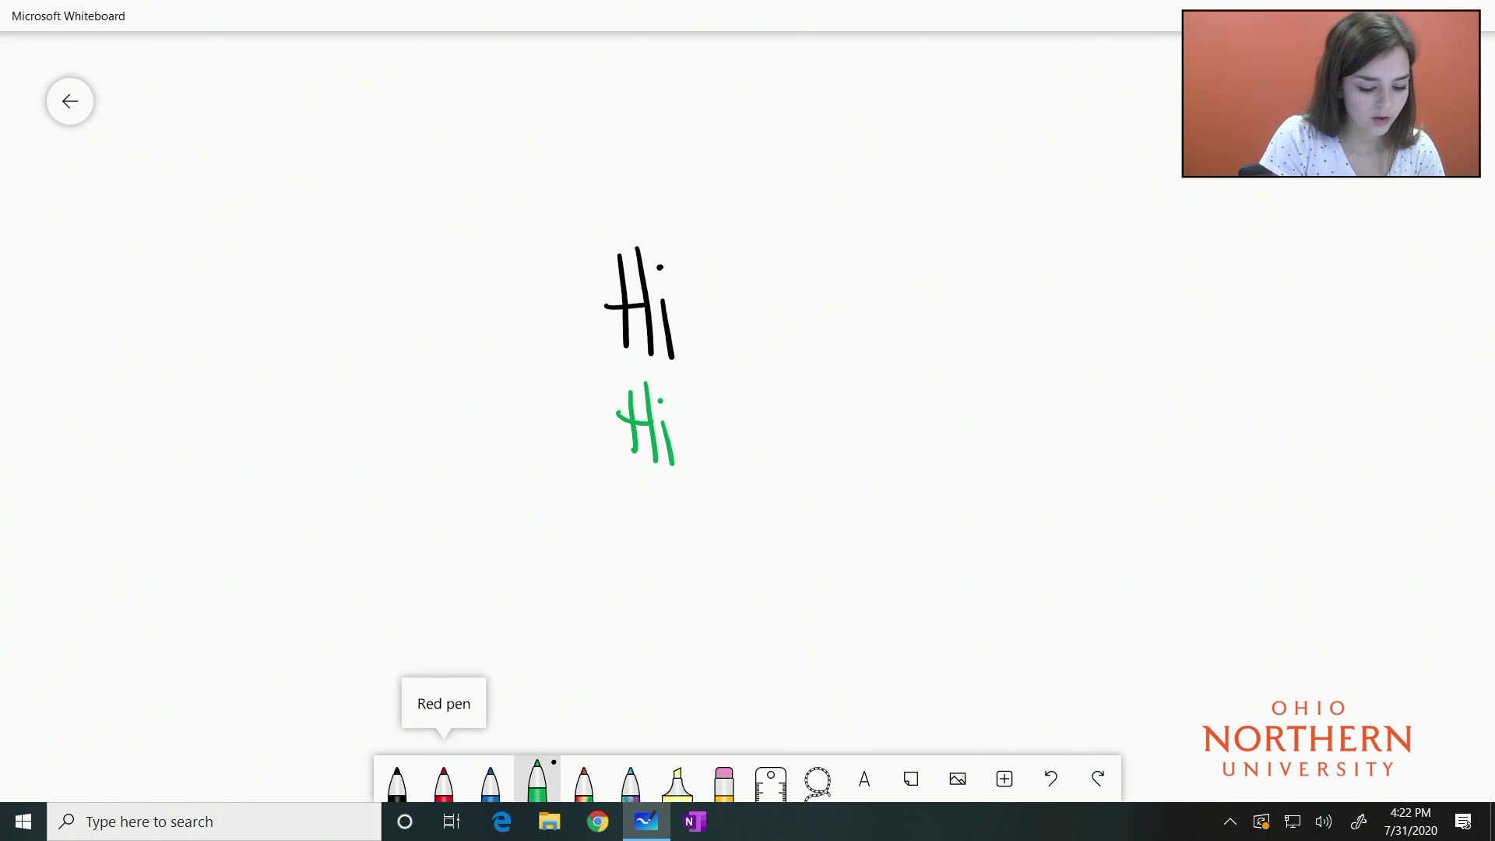
# Set the black pen to its thickest stroke and handwrite a larger "Hi" beside the two existing ones.
pyautogui.click(395, 775)
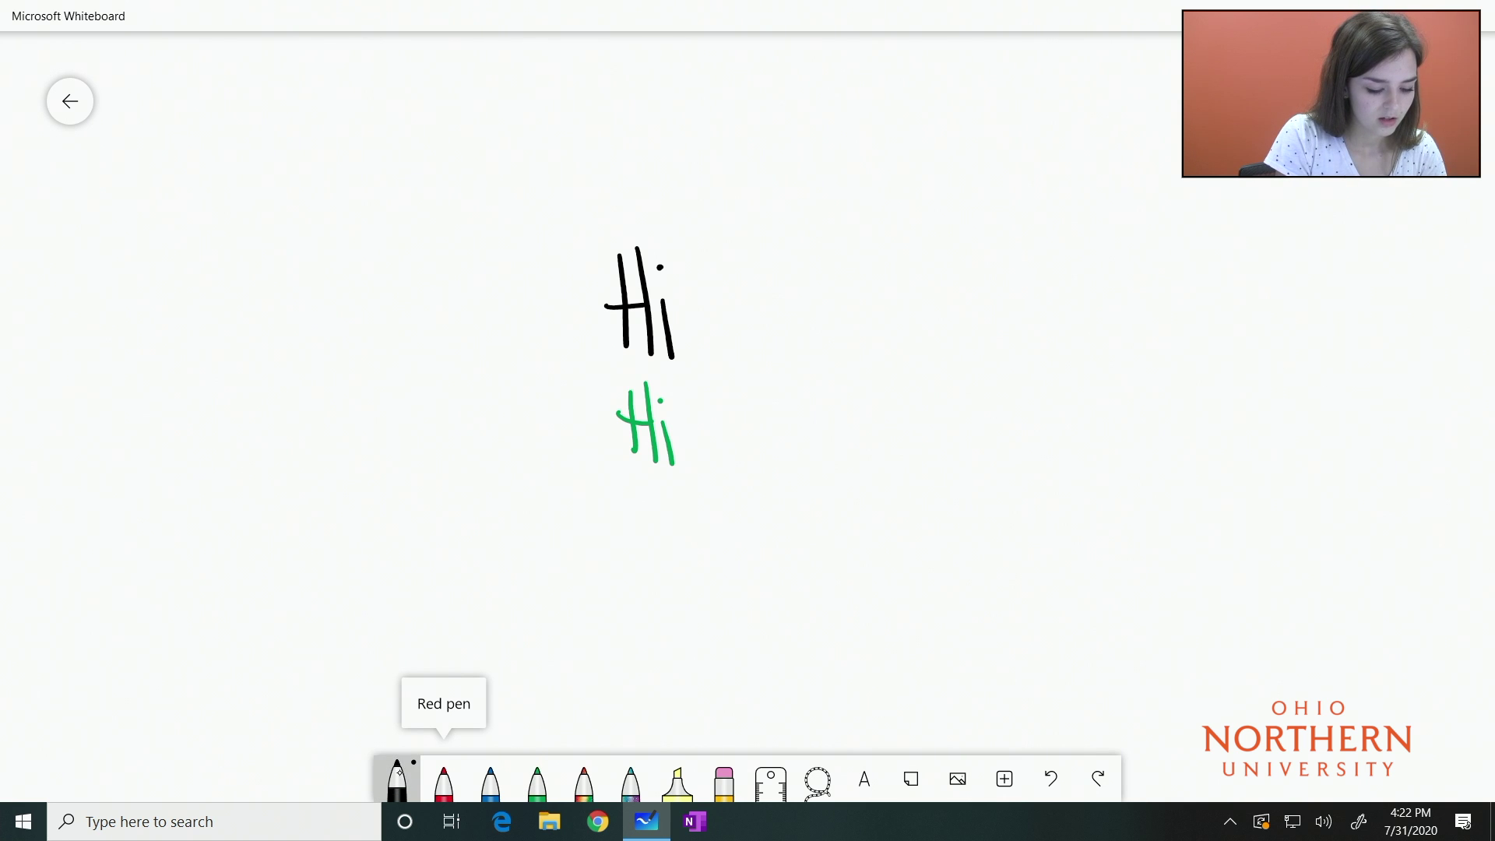
pyautogui.click(395, 775)
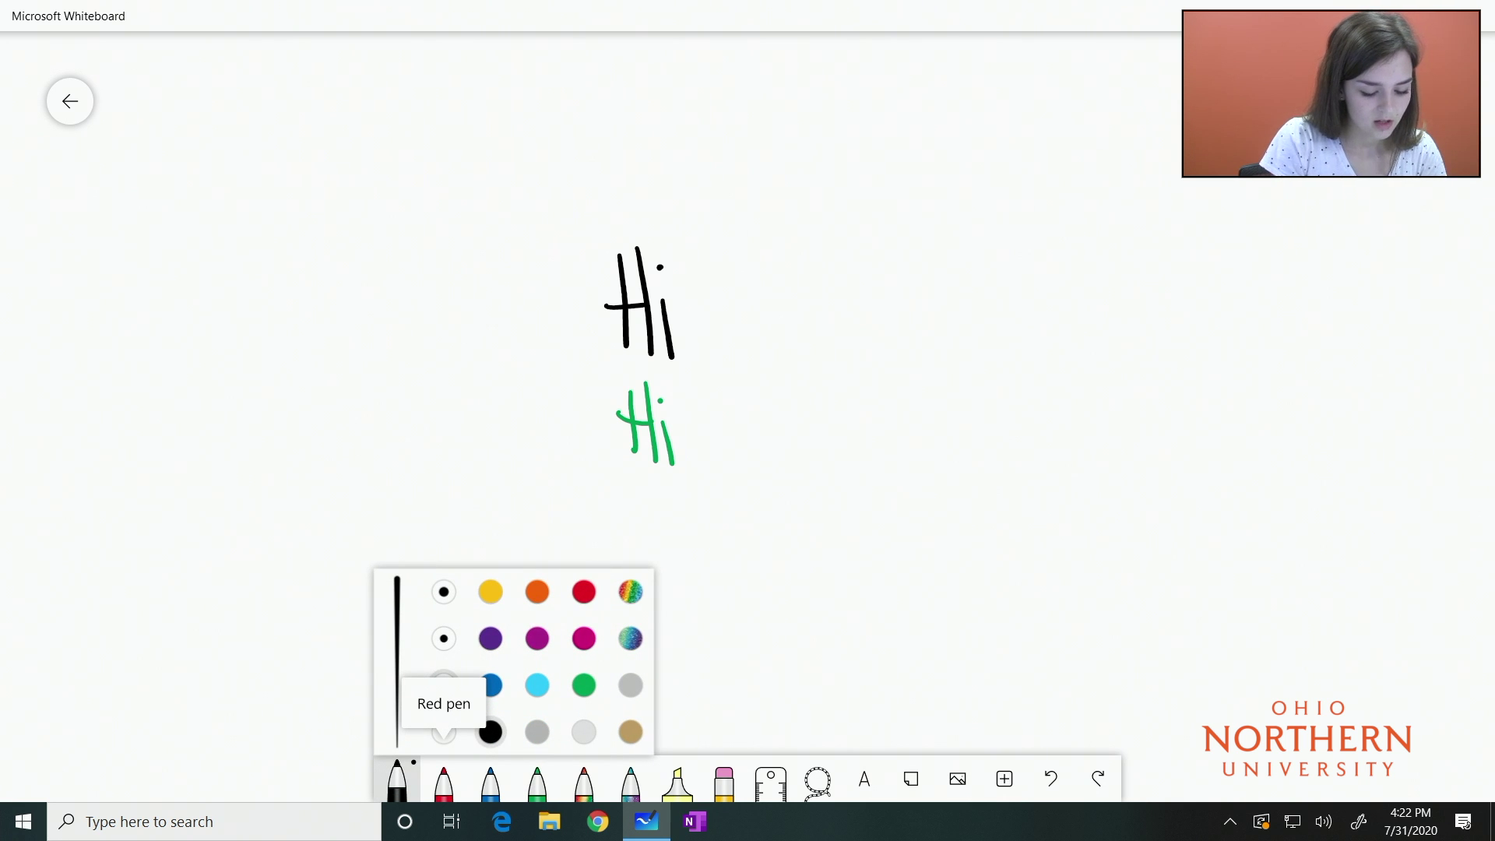
pyautogui.click(444, 592)
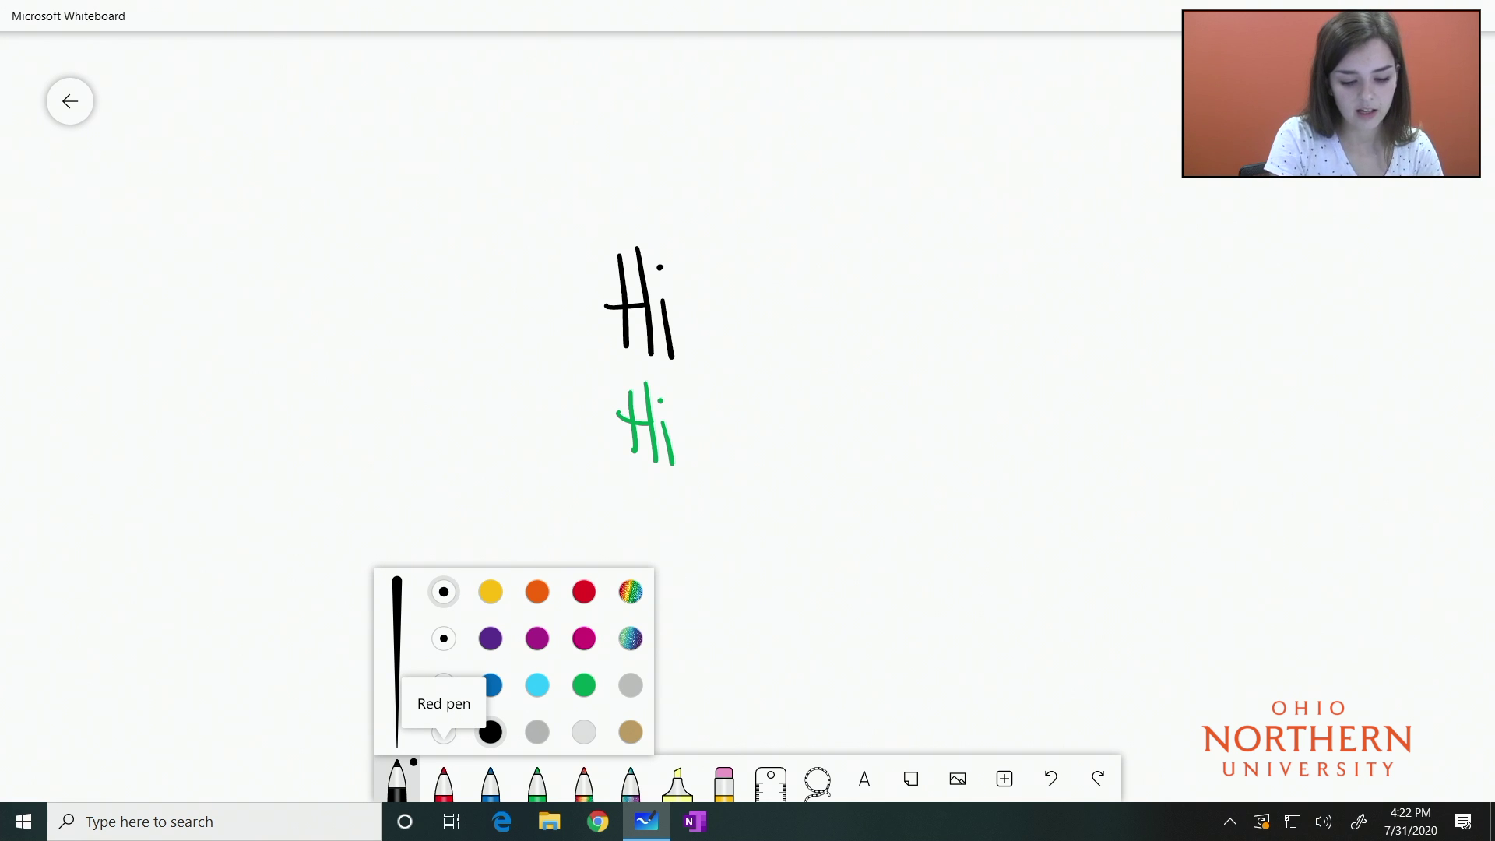
pyautogui.moveTo(811, 325); pyautogui.dragTo(816, 446)
pyautogui.moveTo(771, 389); pyautogui.dragTo(901, 383)
pyautogui.moveTo(851, 315); pyautogui.dragTo(878, 471)
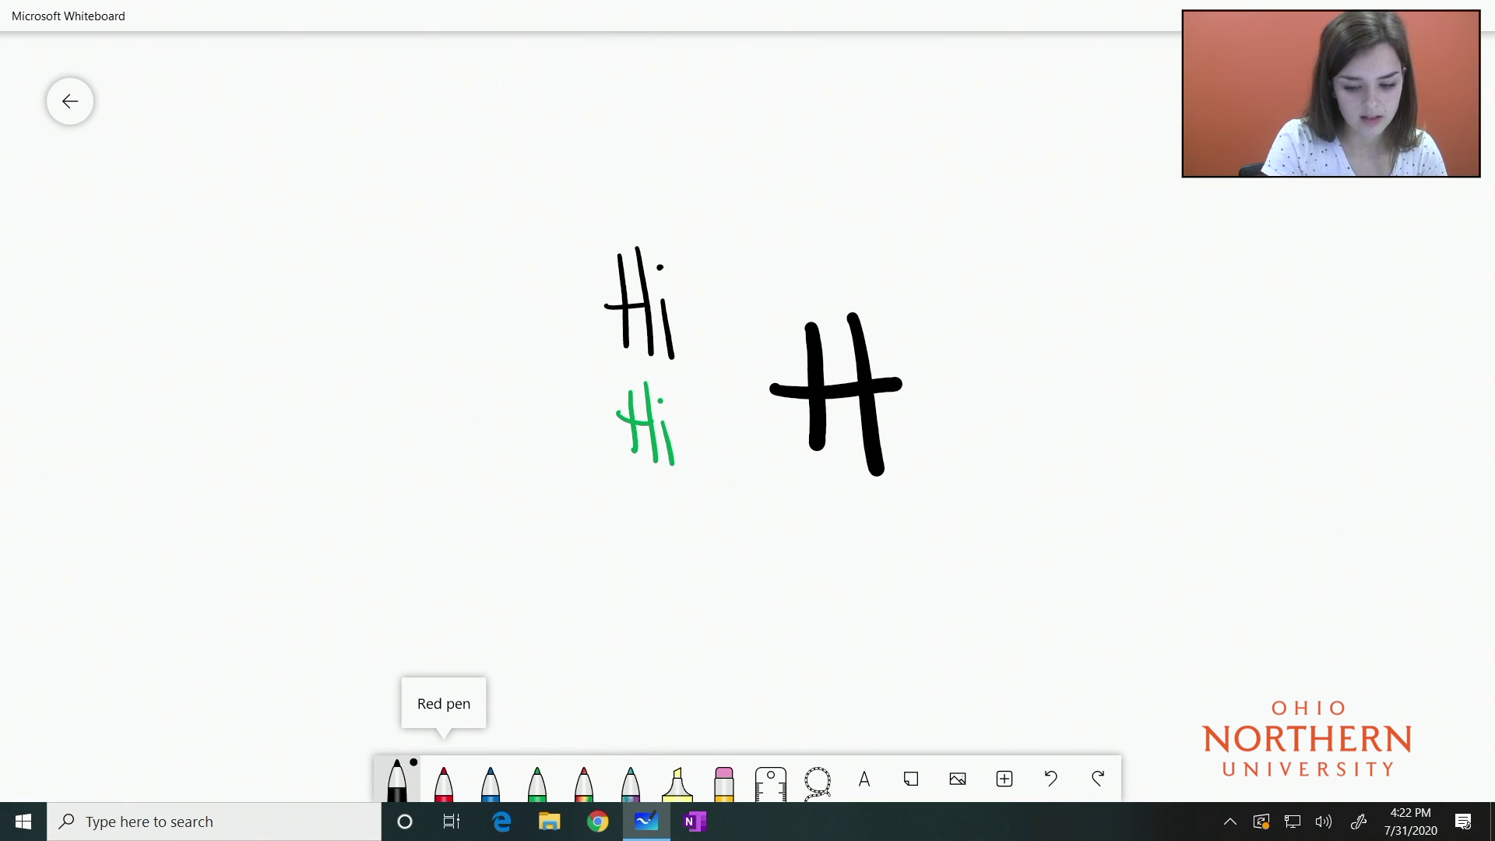
pyautogui.moveTo(915, 404); pyautogui.dragTo(925, 479)
pyautogui.click(909, 358)
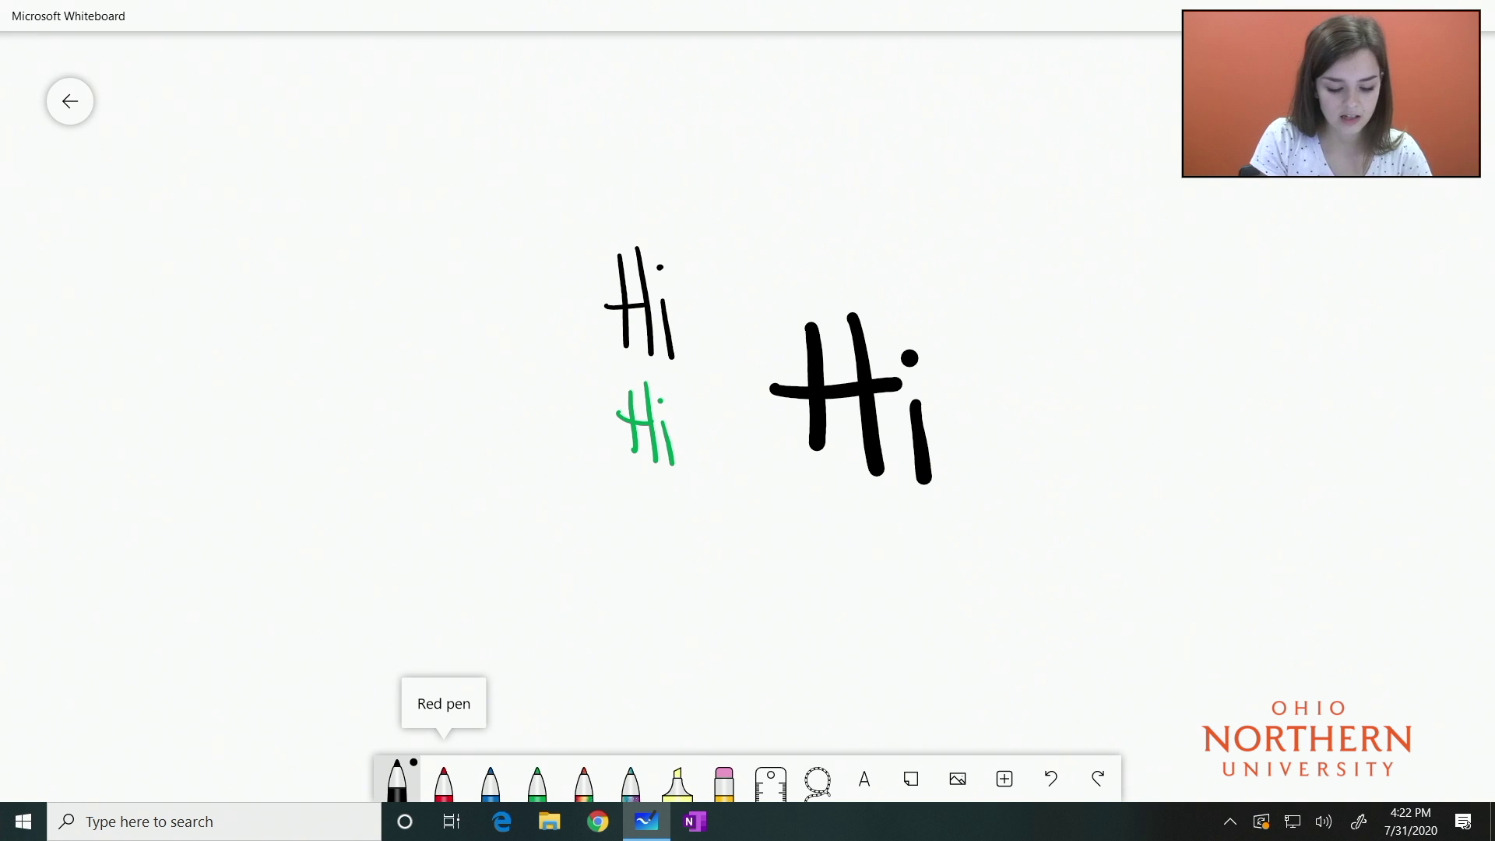
# Highlight the green "Hi" in yellow, and highlight the small black "Hi" with the highlighter set to its thickest size.
pyautogui.click(677, 783)
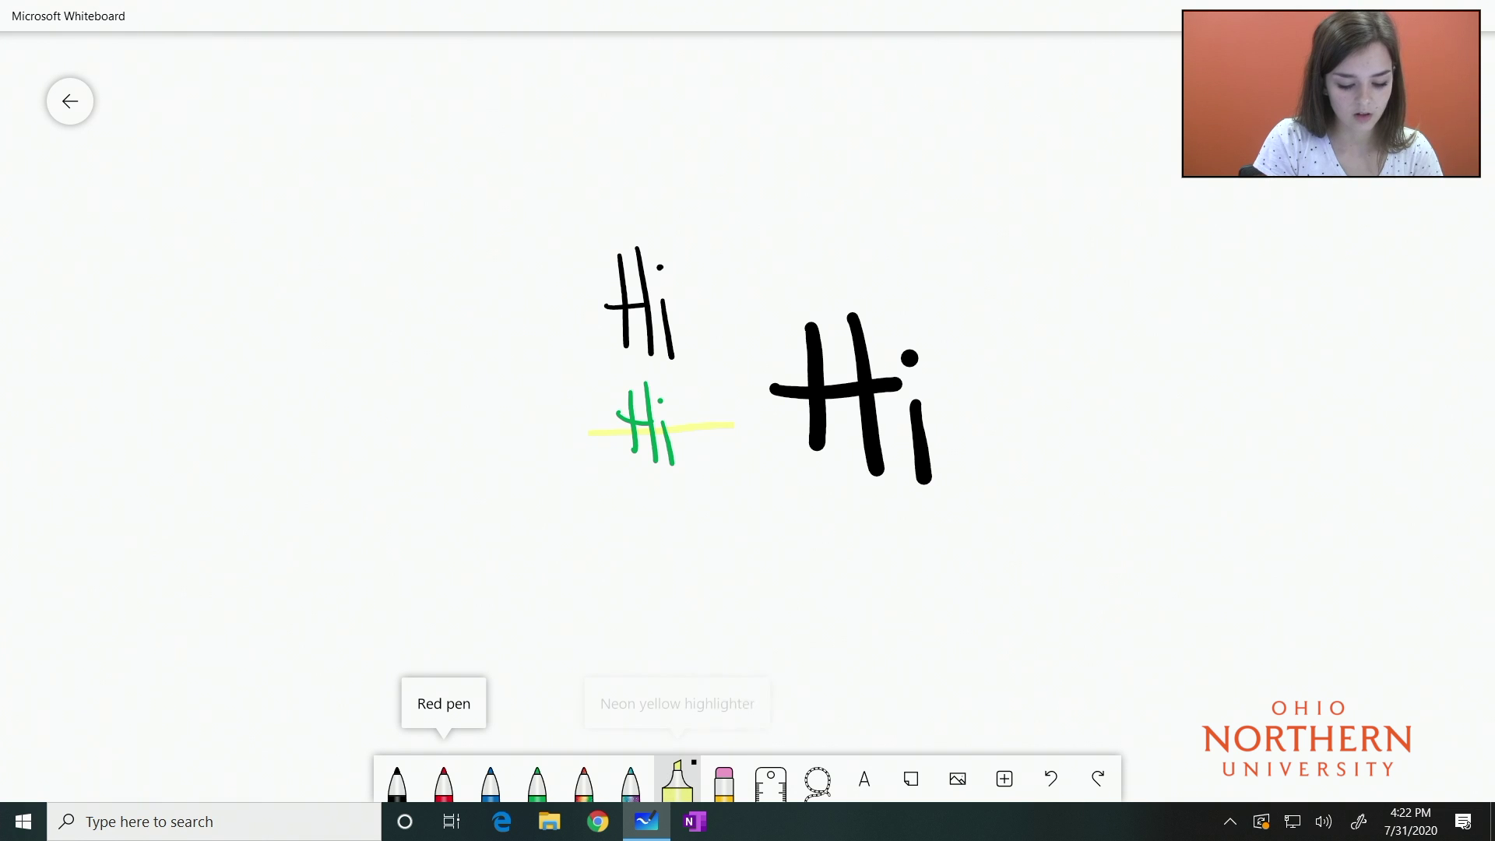
pyautogui.click(674, 781)
pyautogui.click(673, 781)
pyautogui.click(675, 778)
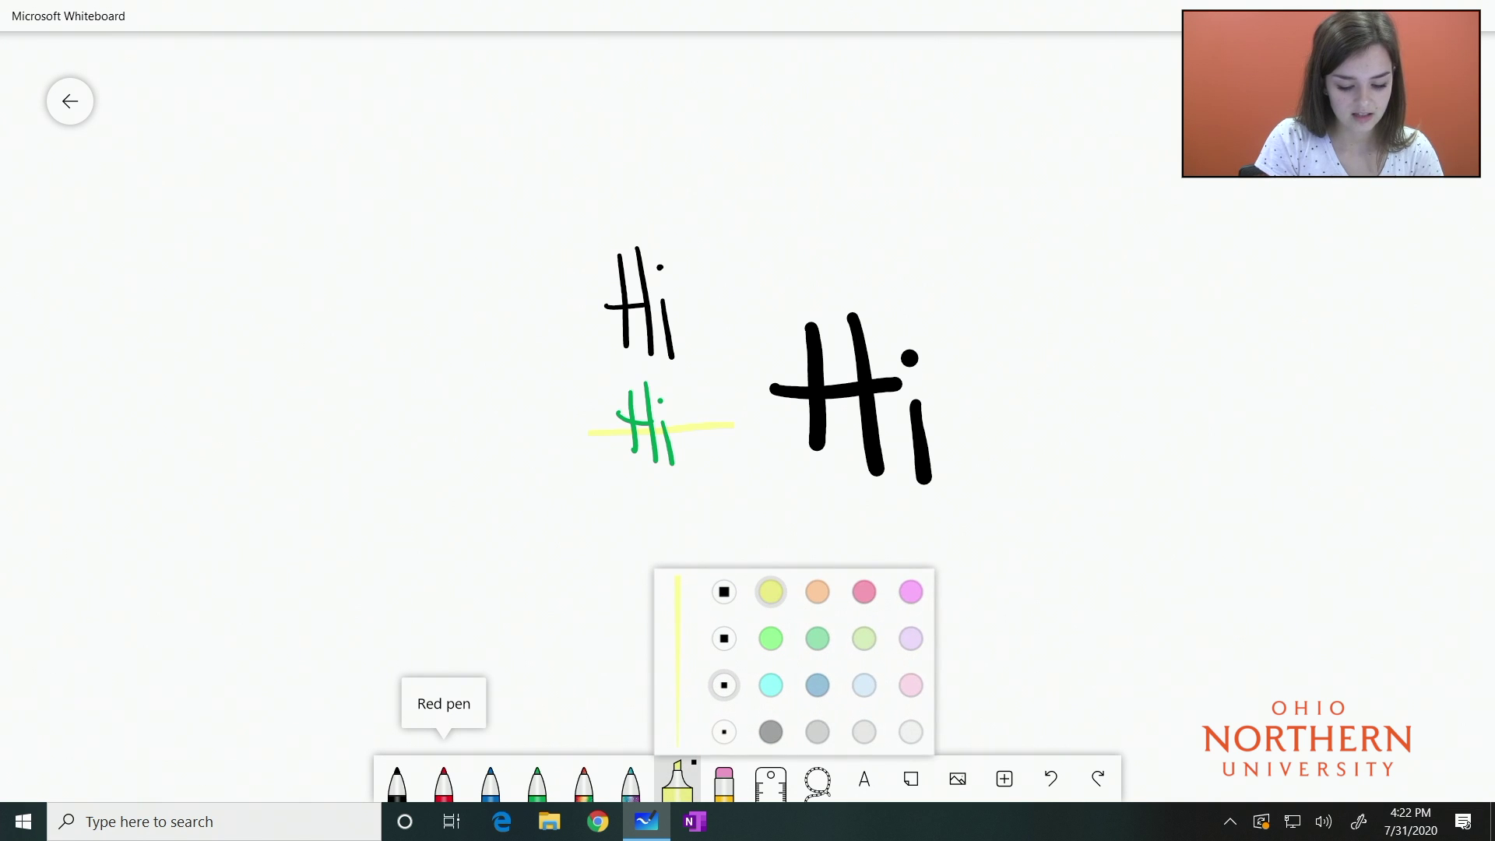
pyautogui.click(724, 592)
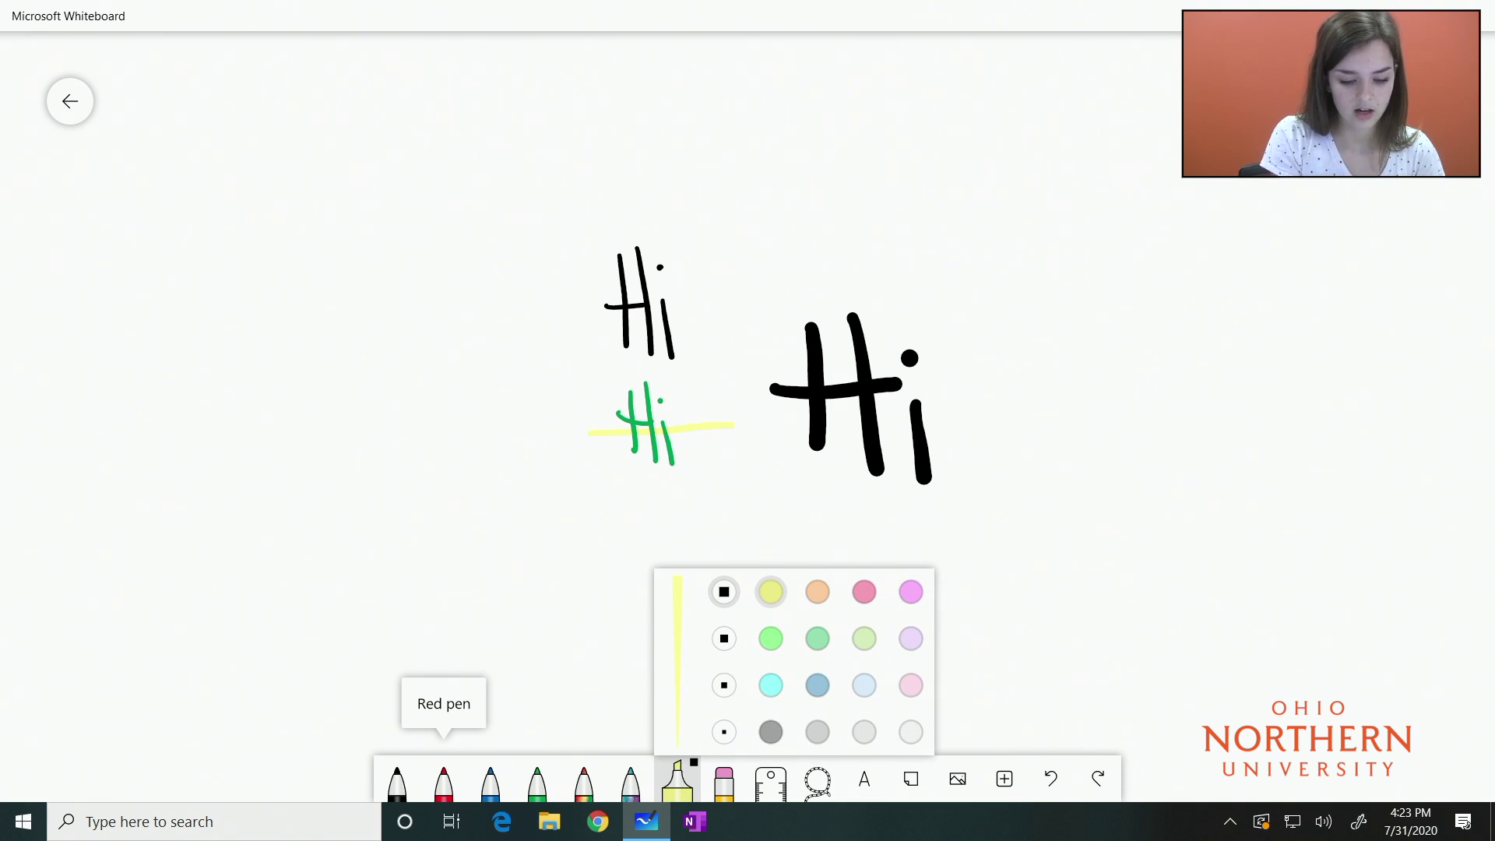
pyautogui.moveTo(587, 312)
pyautogui.mouseDown()
pyautogui.moveTo(763, 284)
pyautogui.moveTo(557, 304)
pyautogui.mouseUp()
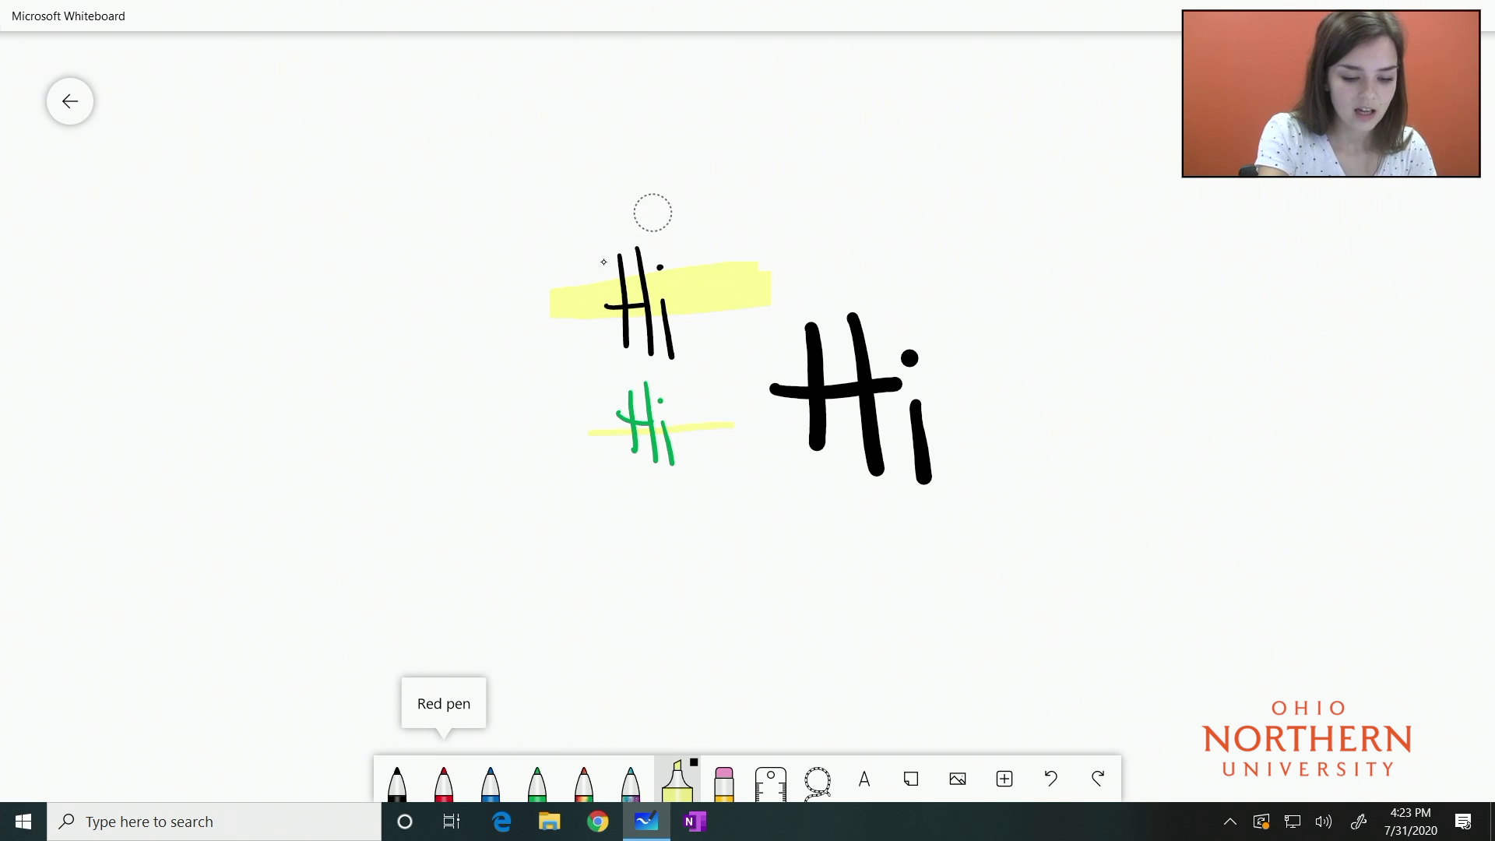
# Erase all handwriting and highlighting, and clear the canvas with the eraser.
pyautogui.moveTo(621, 233)
pyautogui.mouseDown()
pyautogui.moveTo(584, 337)
pyautogui.moveTo(714, 240)
pyautogui.moveTo(656, 402)
pyautogui.moveTo(768, 494)
pyautogui.moveTo(958, 407)
pyautogui.moveTo(1048, 400)
pyautogui.mouseUp()
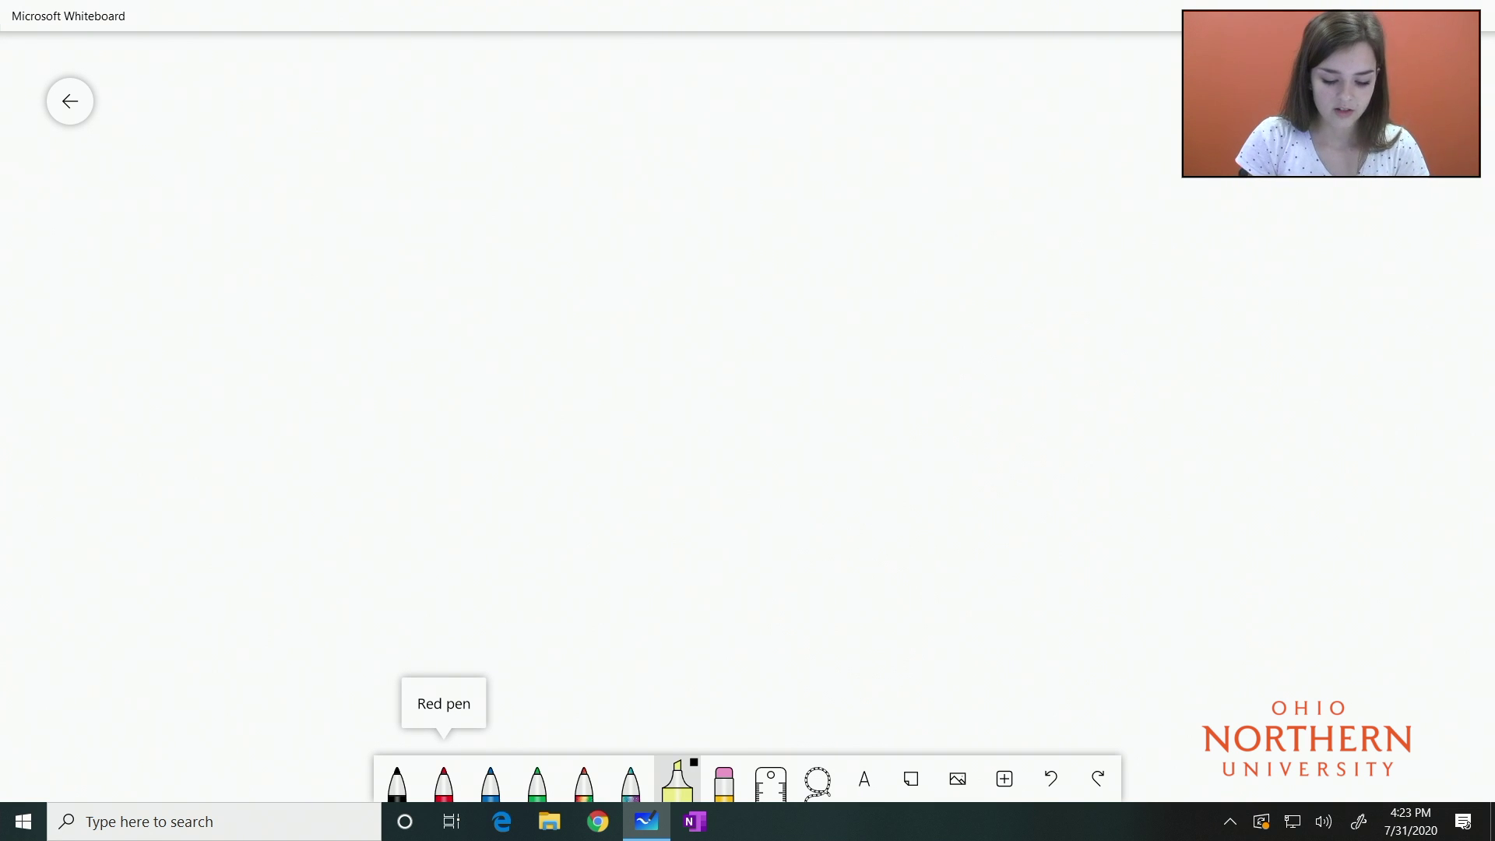
pyautogui.click(723, 779)
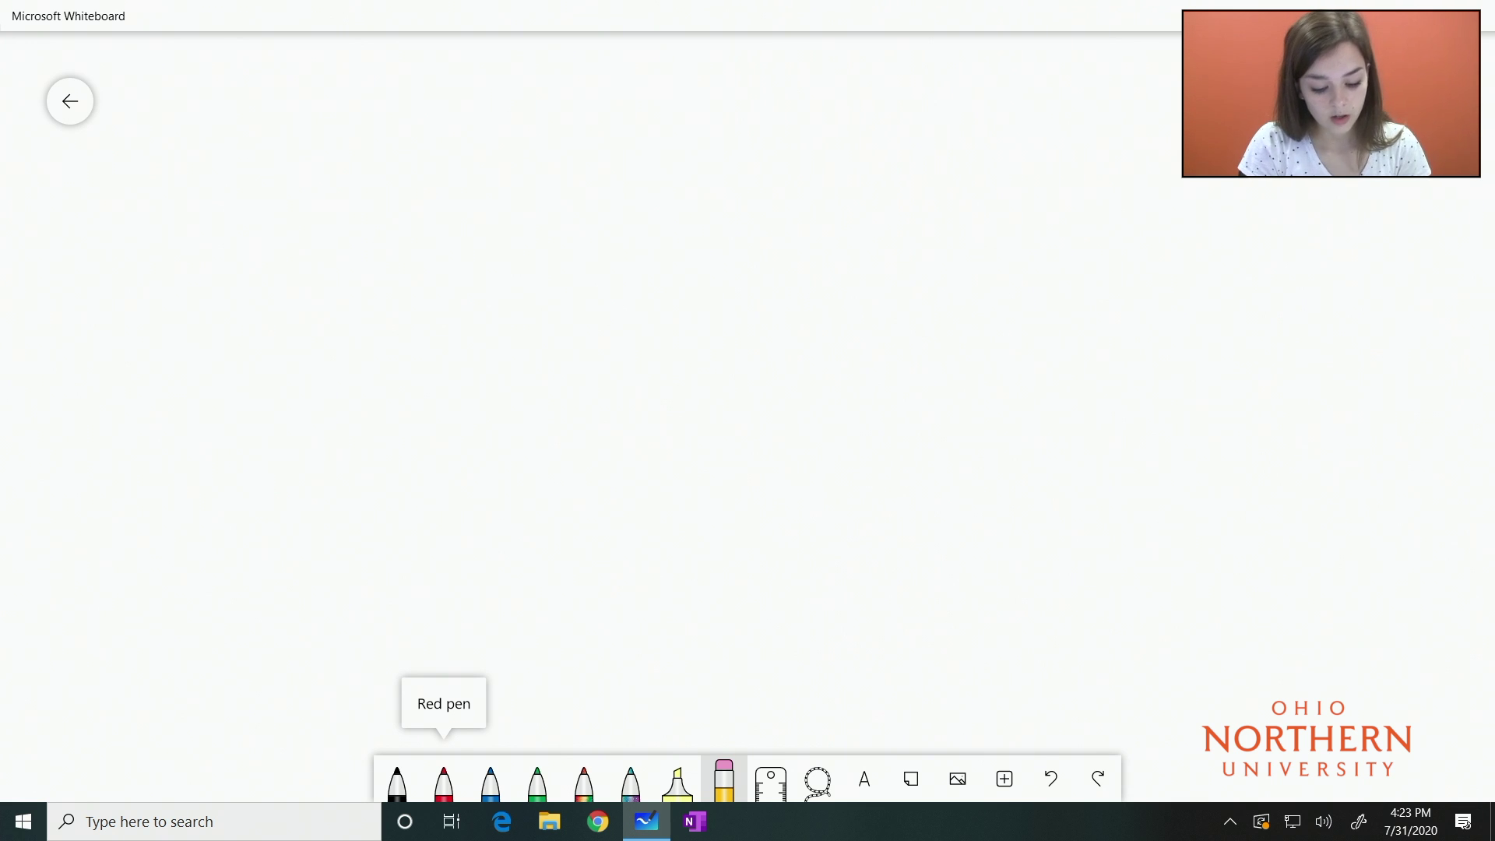
pyautogui.click(730, 780)
pyautogui.click(726, 781)
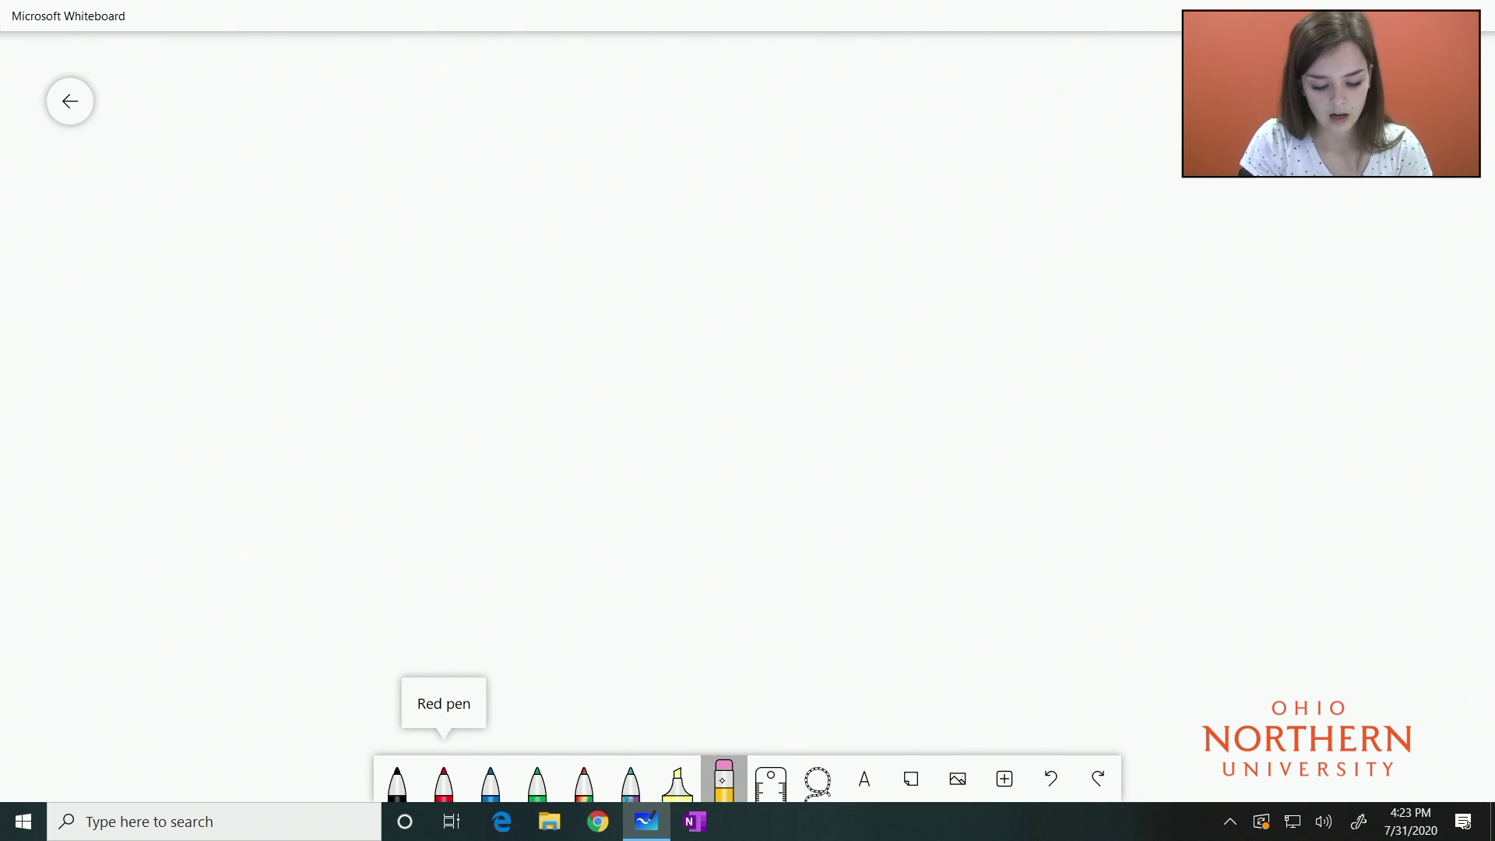
pyautogui.click(722, 780)
pyautogui.click(722, 780)
pyautogui.click(726, 781)
pyautogui.click(788, 736)
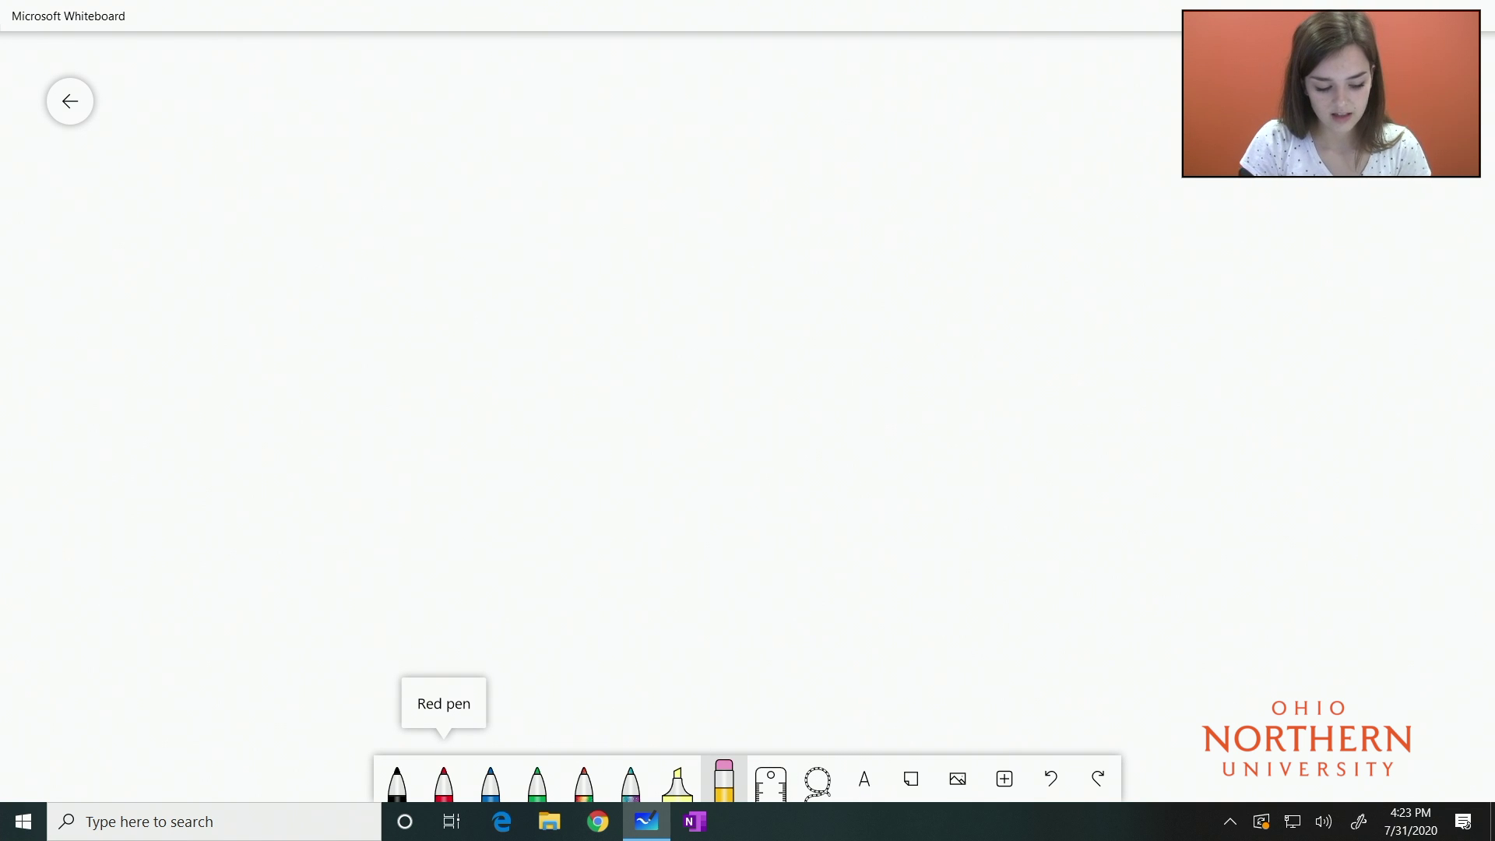
# Handwrite "Hi" in the middle of the board with the multicoloured blue-green galaxy pen.
pyautogui.click(630, 781)
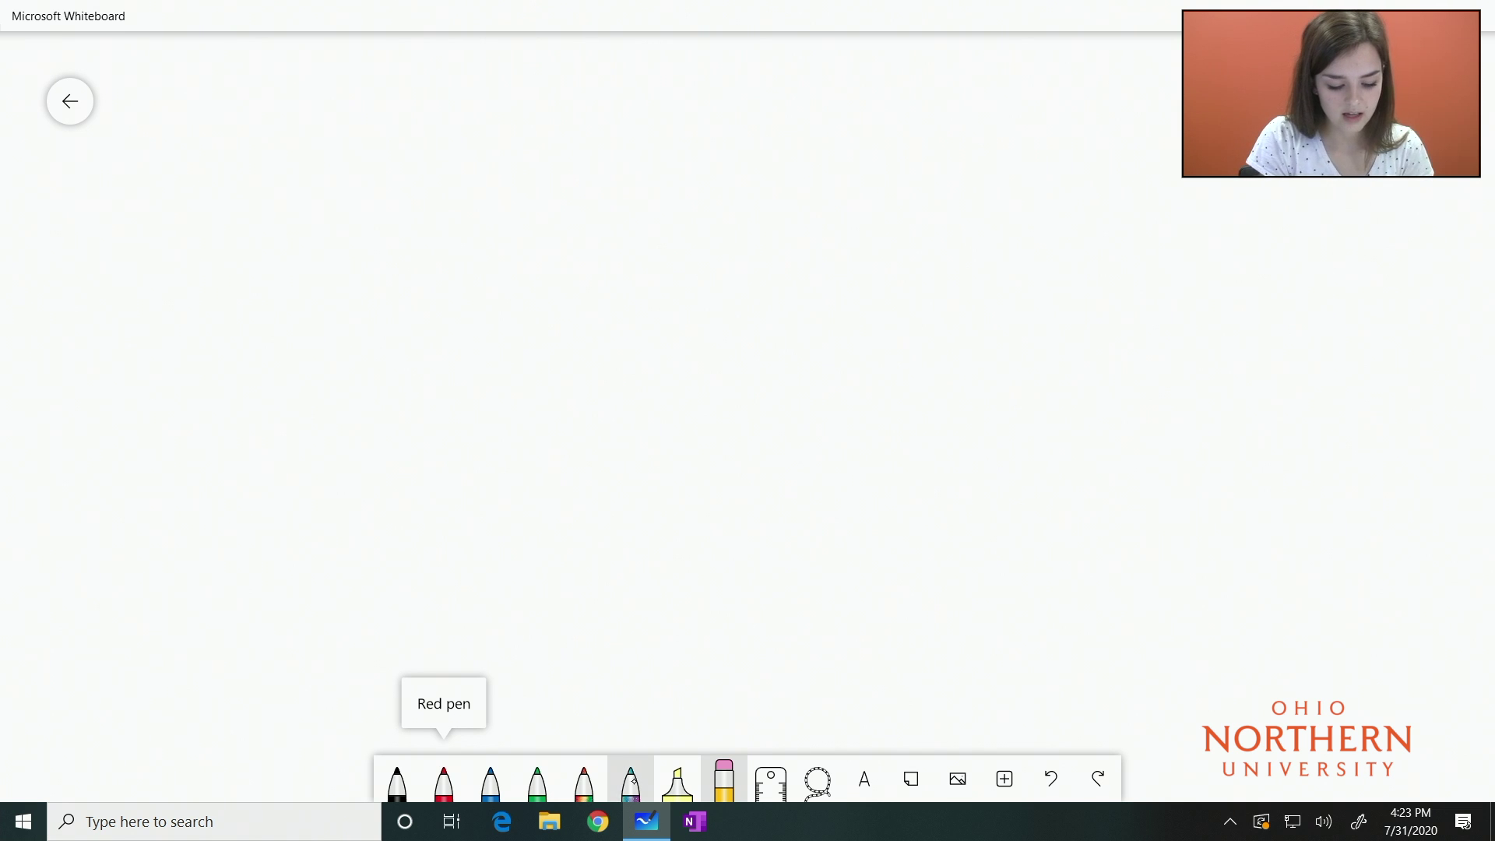
pyautogui.moveTo(706, 297); pyautogui.dragTo(715, 403)
pyautogui.moveTo(665, 358); pyautogui.dragTo(783, 344)
pyautogui.moveTo(744, 288); pyautogui.dragTo(774, 423)
pyautogui.moveTo(802, 365); pyautogui.dragTo(816, 436)
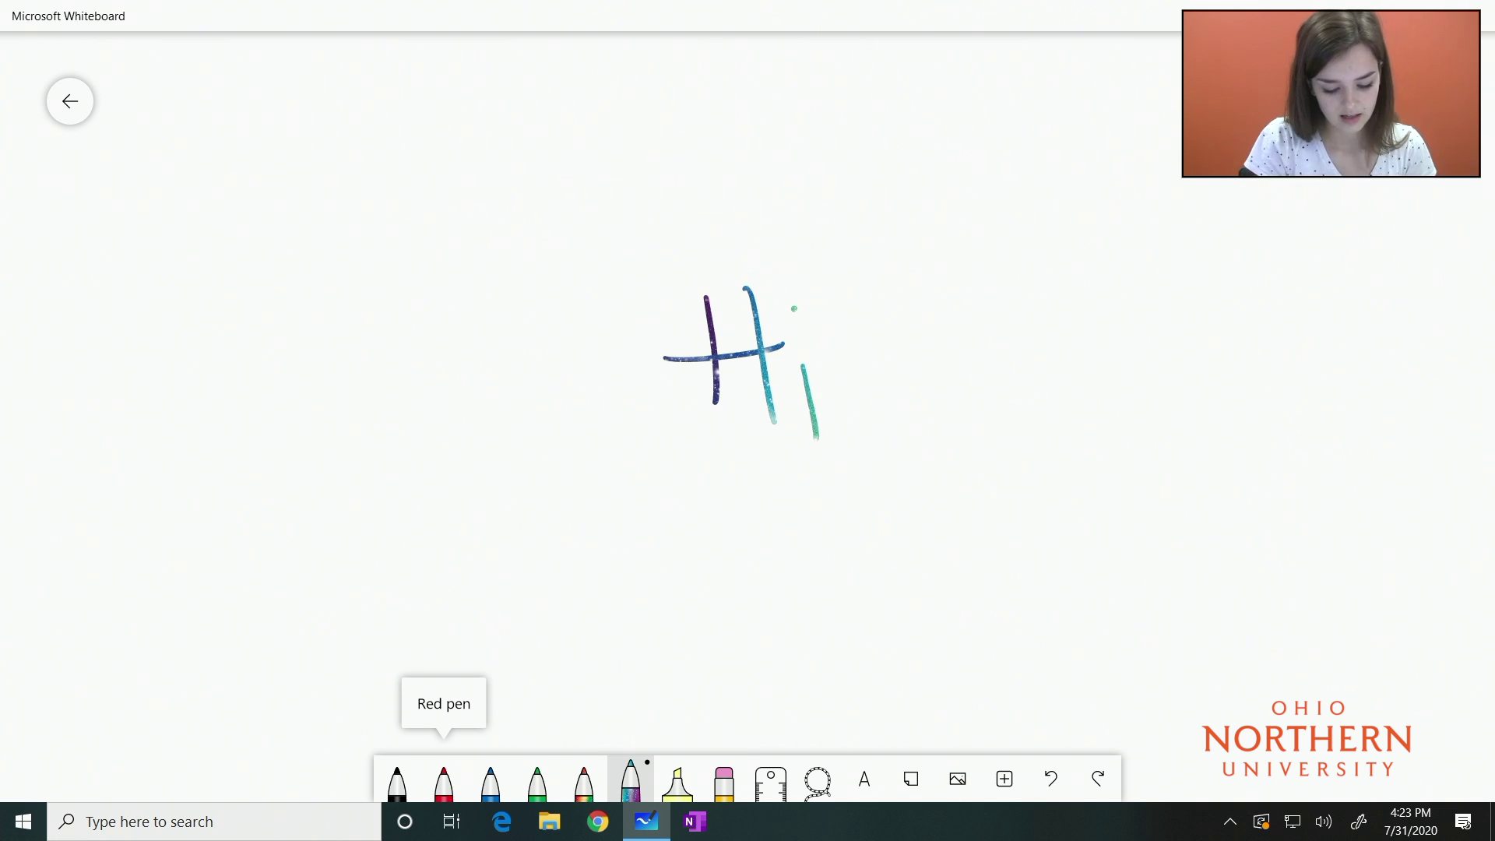
# Clear the galaxy-coloured "Hi" from the board with the eraser's clearing option.
pyautogui.click(724, 781)
pyautogui.click(724, 780)
pyautogui.click(724, 781)
pyautogui.click(724, 780)
pyautogui.click(787, 733)
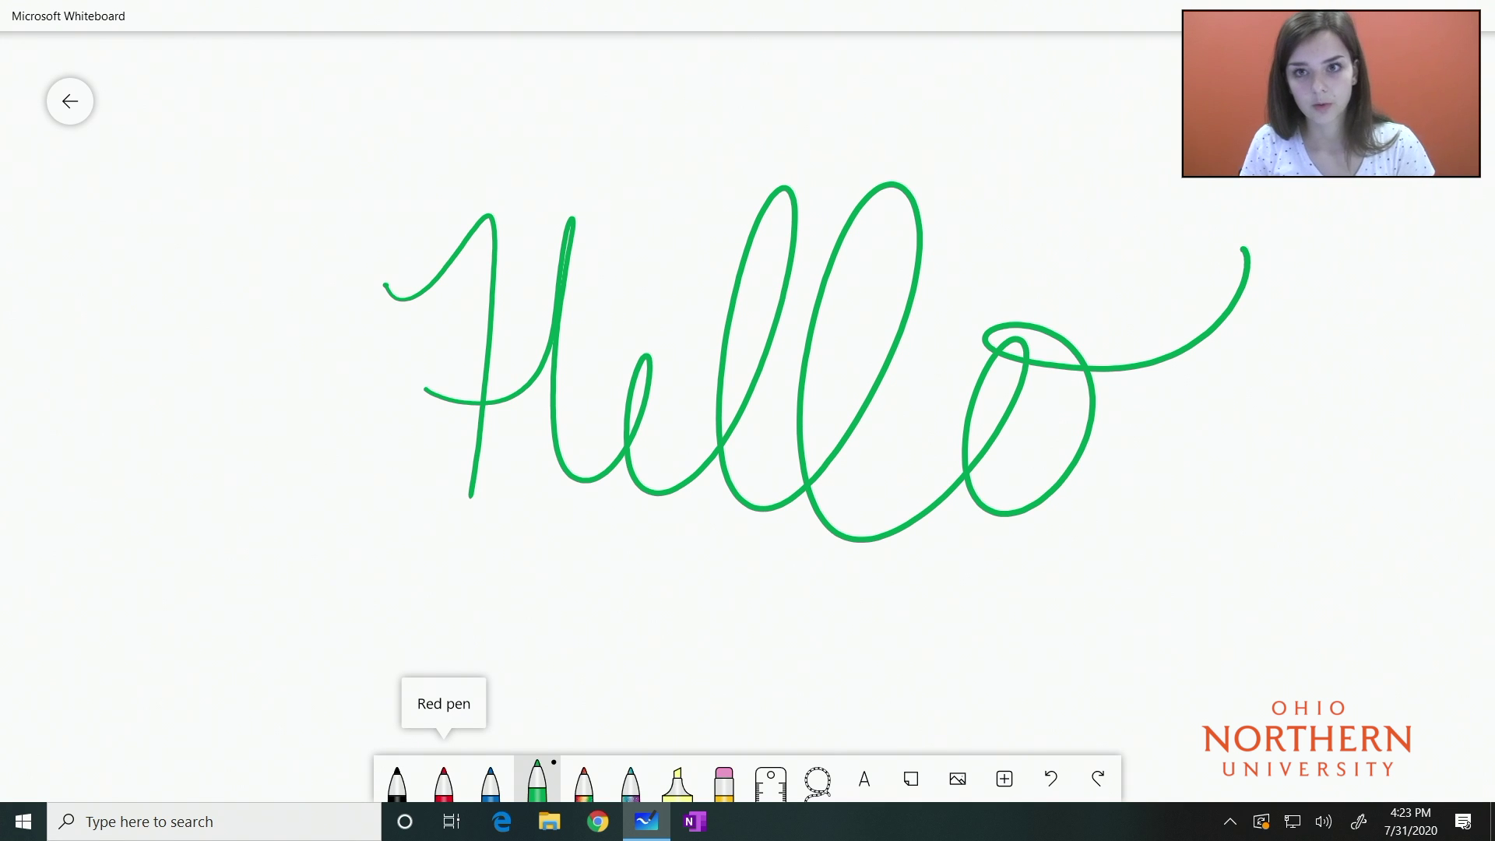
# Lasso the whole green handwritten "Hello" and delete it.
pyautogui.click(818, 779)
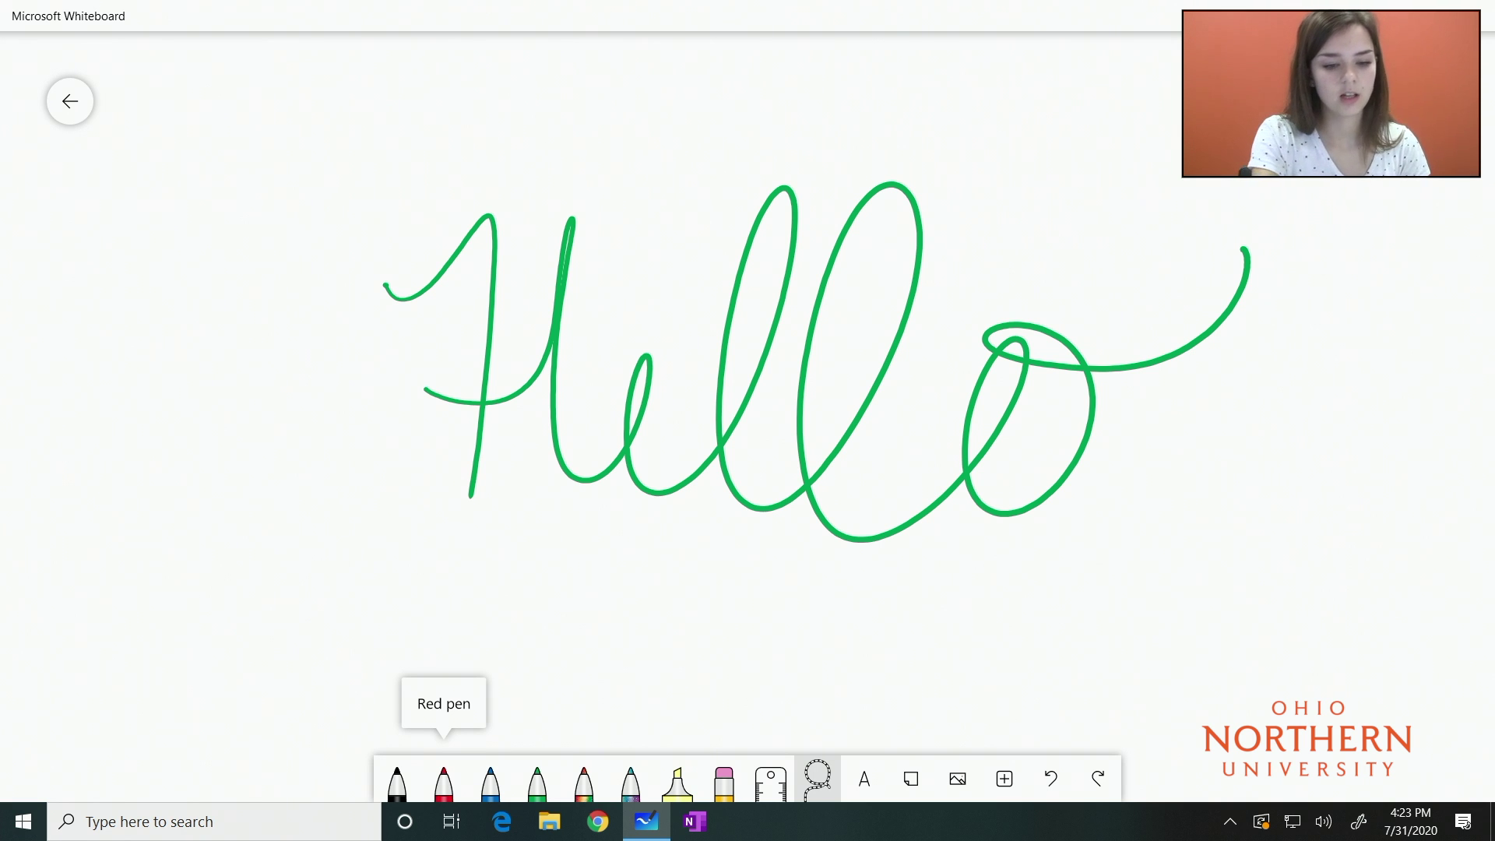
pyautogui.moveTo(768, 97)
pyautogui.mouseDown()
pyautogui.moveTo(594, 77)
pyautogui.moveTo(366, 568)
pyautogui.moveTo(956, 618)
pyautogui.moveTo(1351, 277)
pyautogui.moveTo(994, 39)
pyautogui.moveTo(735, 70)
pyautogui.moveTo(721, 93)
pyautogui.mouseUp()
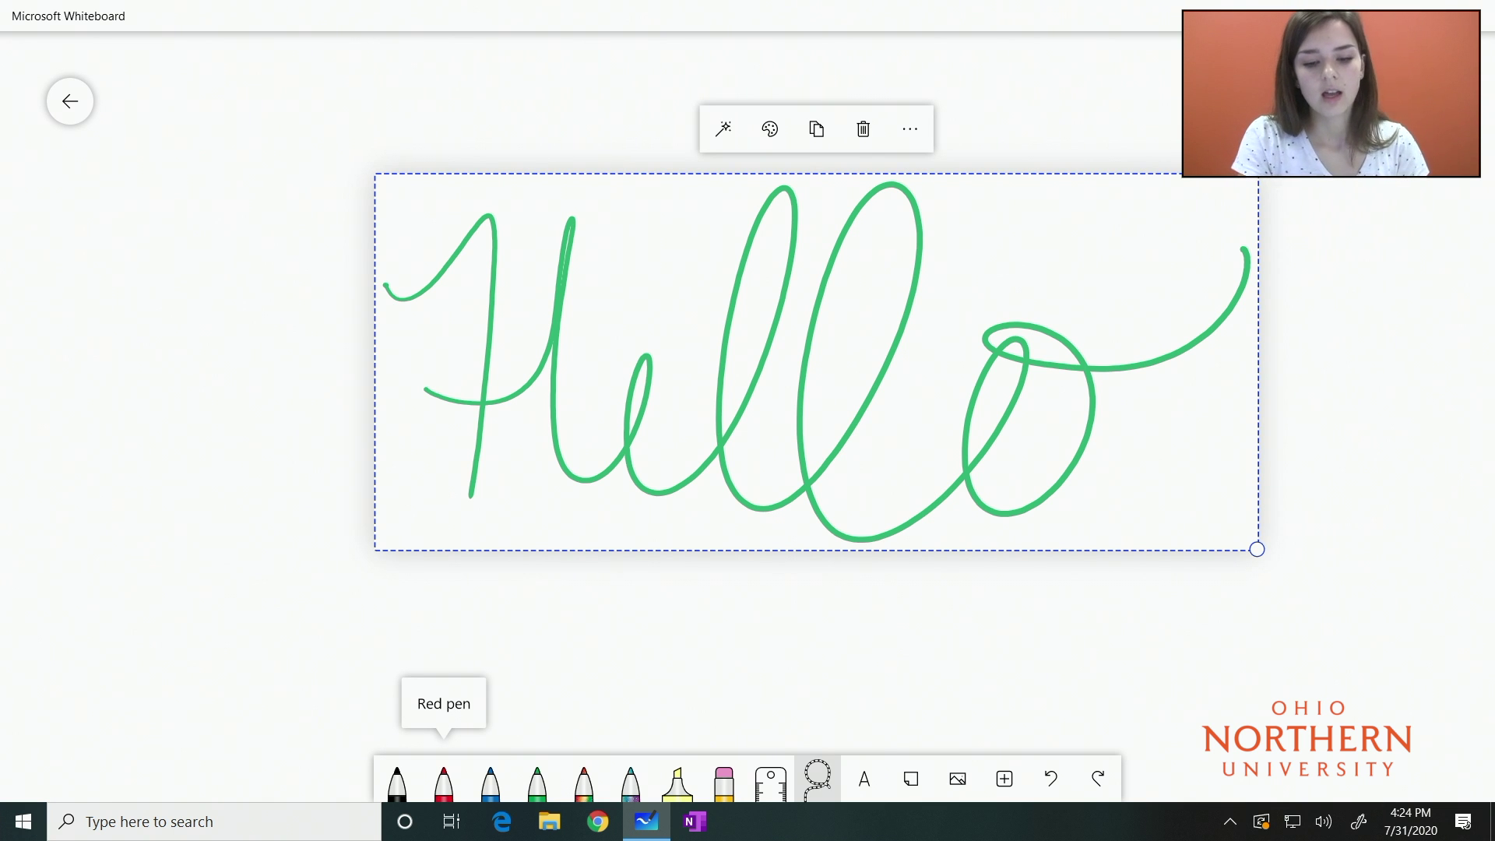
pyautogui.click(863, 128)
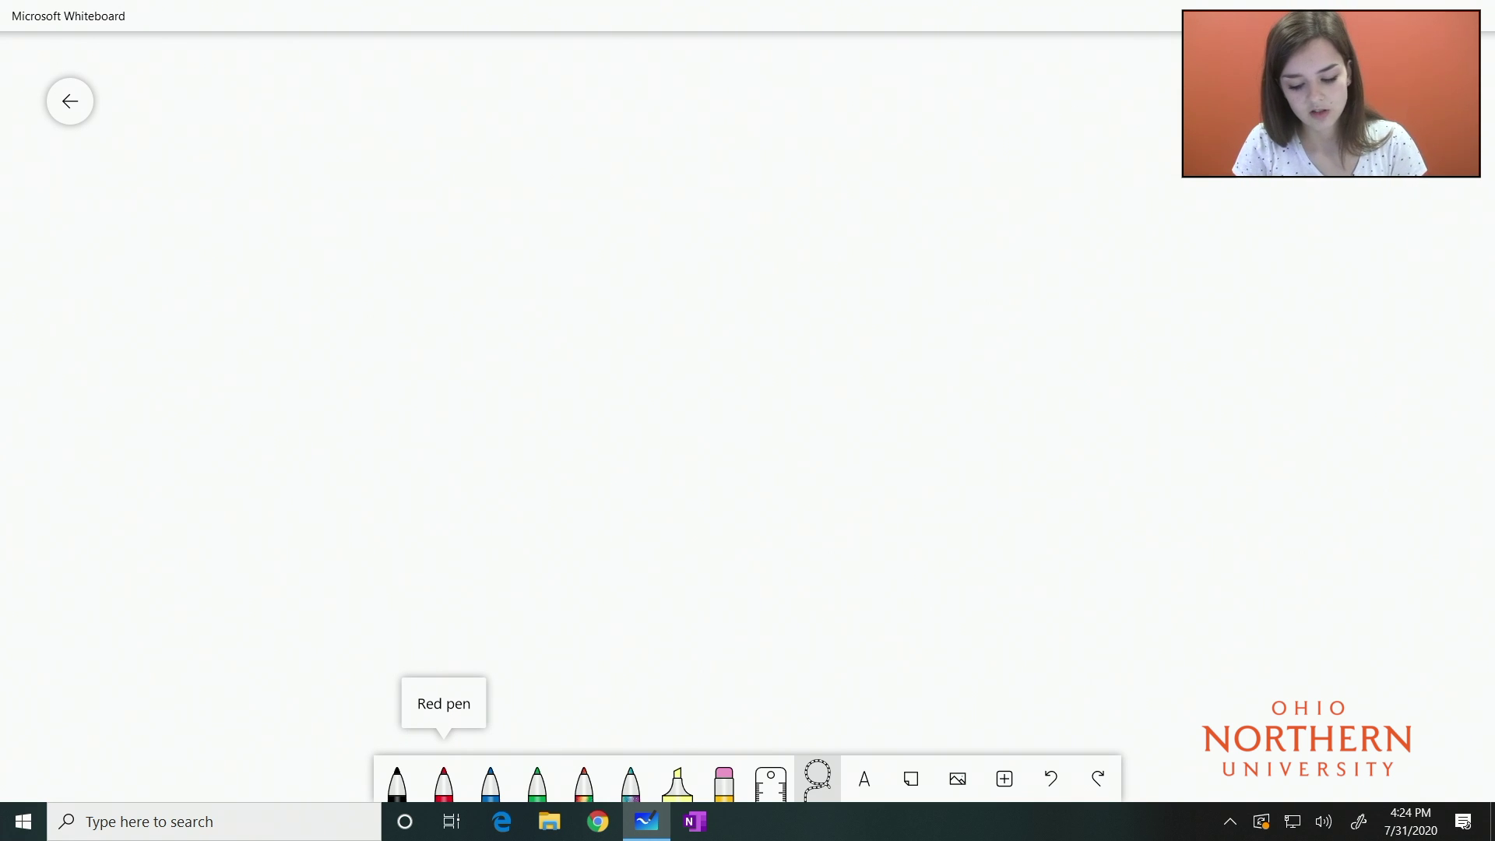
# Add a yellow sticky note reading "Hi hi," and delete the note.
pyautogui.click(1004, 779)
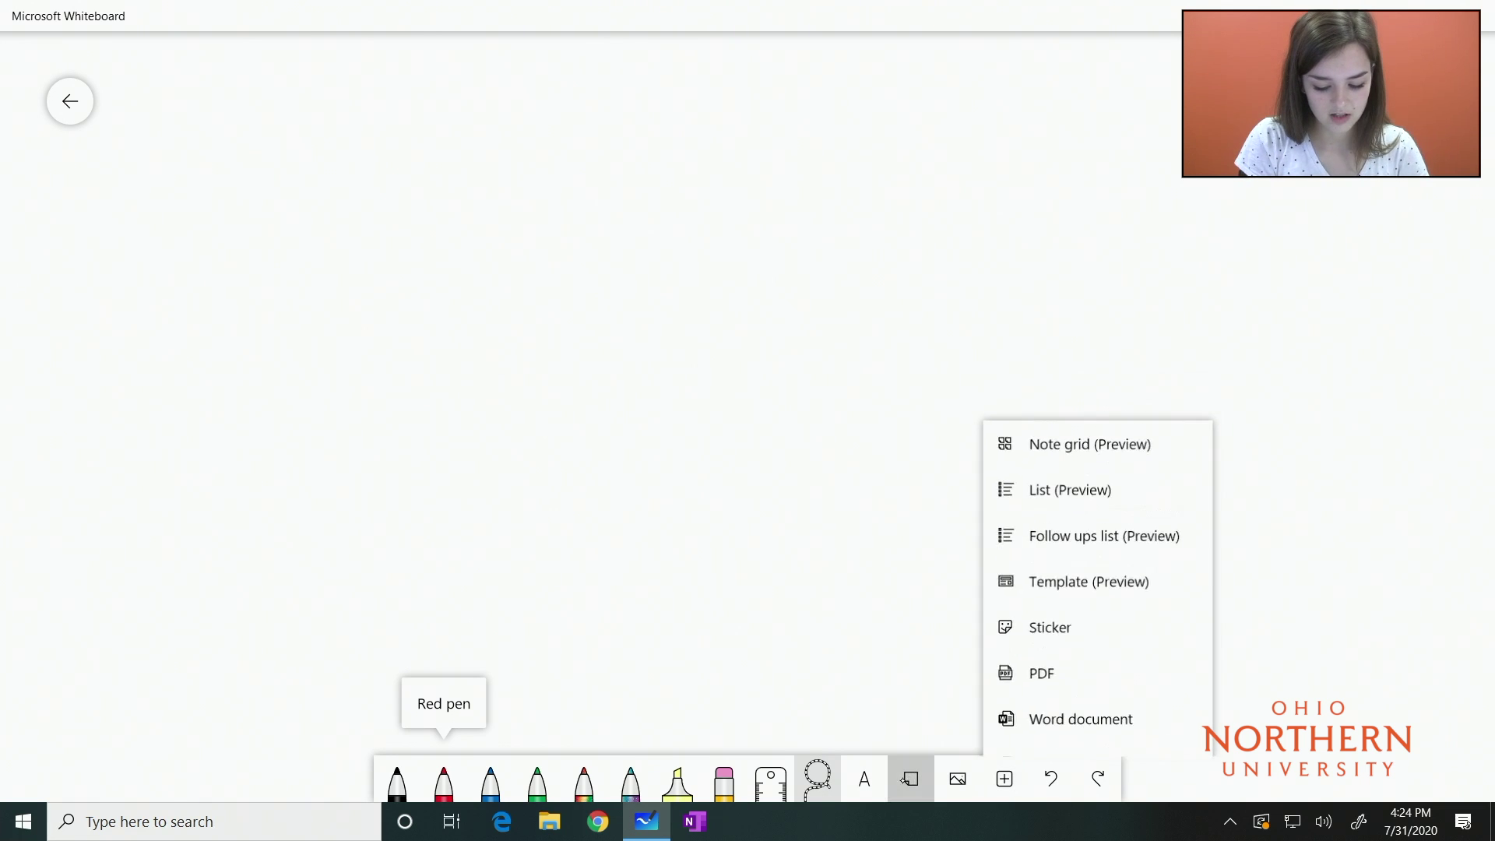
pyautogui.click(911, 778)
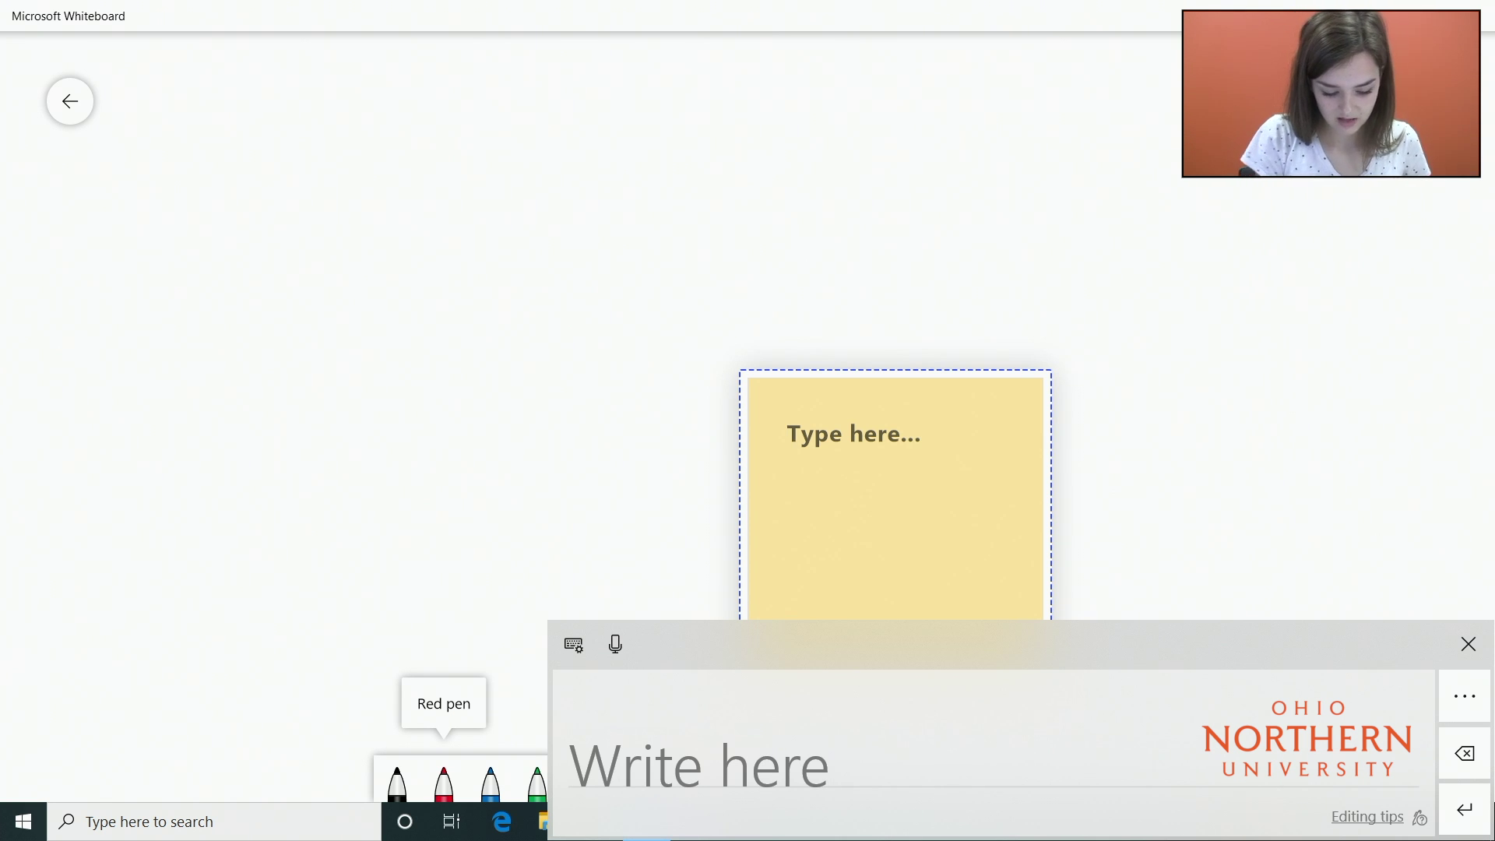
pyautogui.moveTo(601, 710)
pyautogui.mouseDown()
pyautogui.moveTo(619, 787)
pyautogui.moveTo(658, 740)
pyautogui.mouseUp()
pyautogui.moveTo(635, 703)
pyautogui.mouseDown()
pyautogui.moveTo(666, 776)
pyautogui.moveTo(697, 782)
pyautogui.mouseUp()
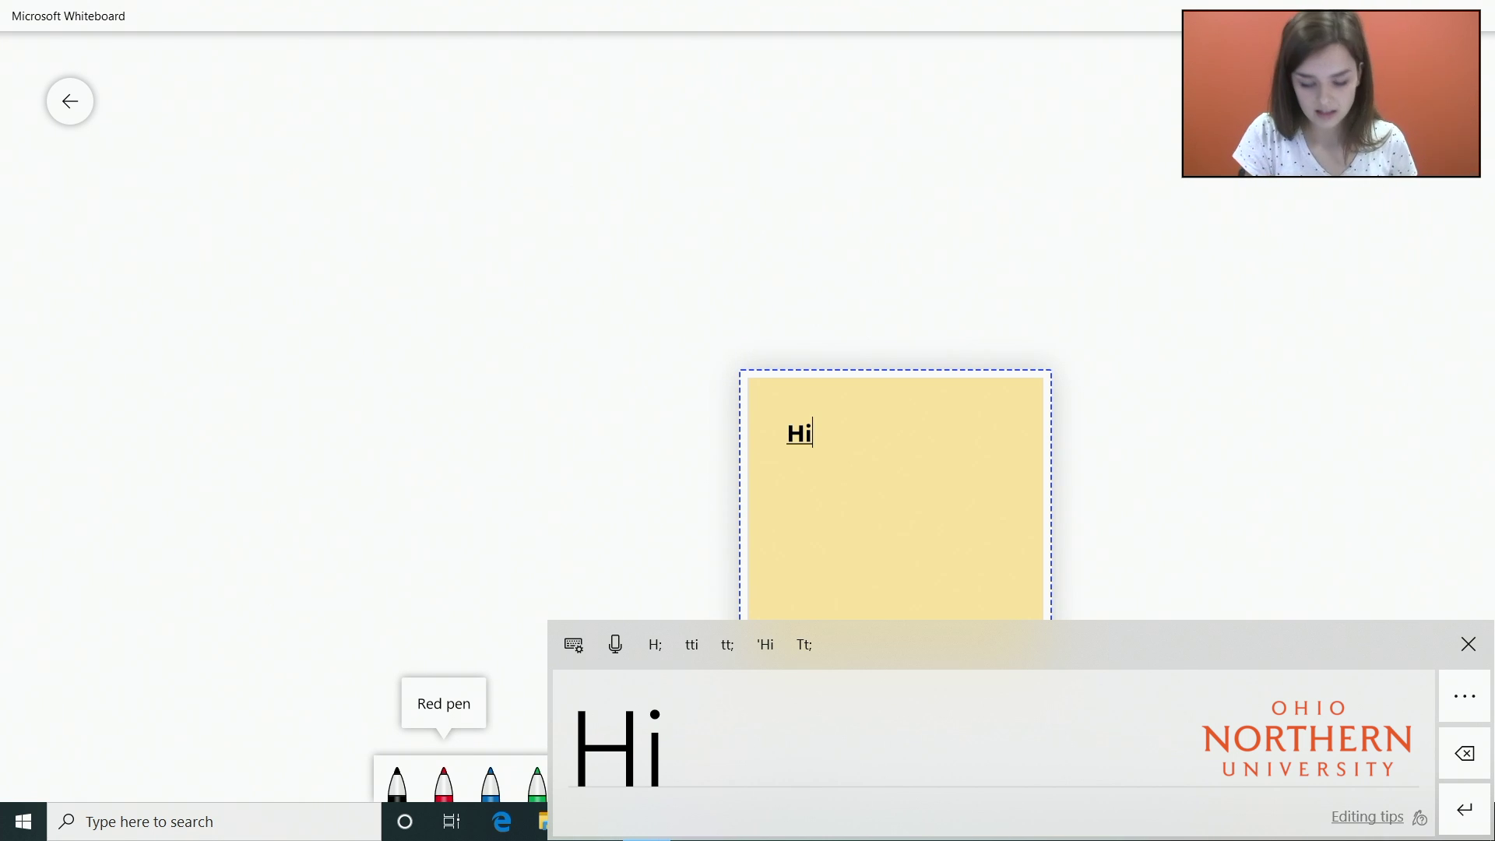
pyautogui.write(',')
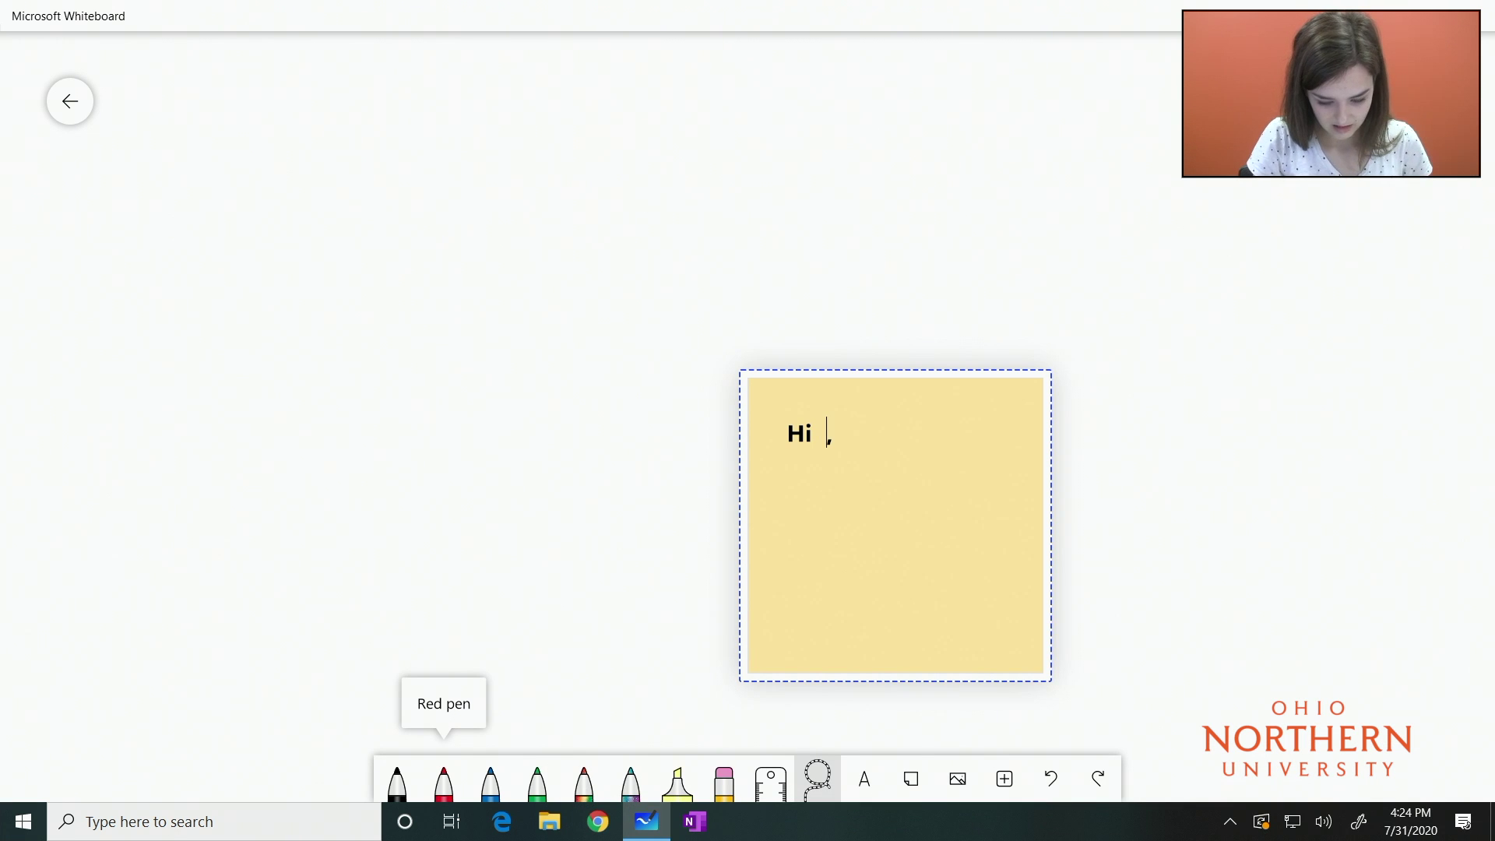
pyautogui.write('hi')
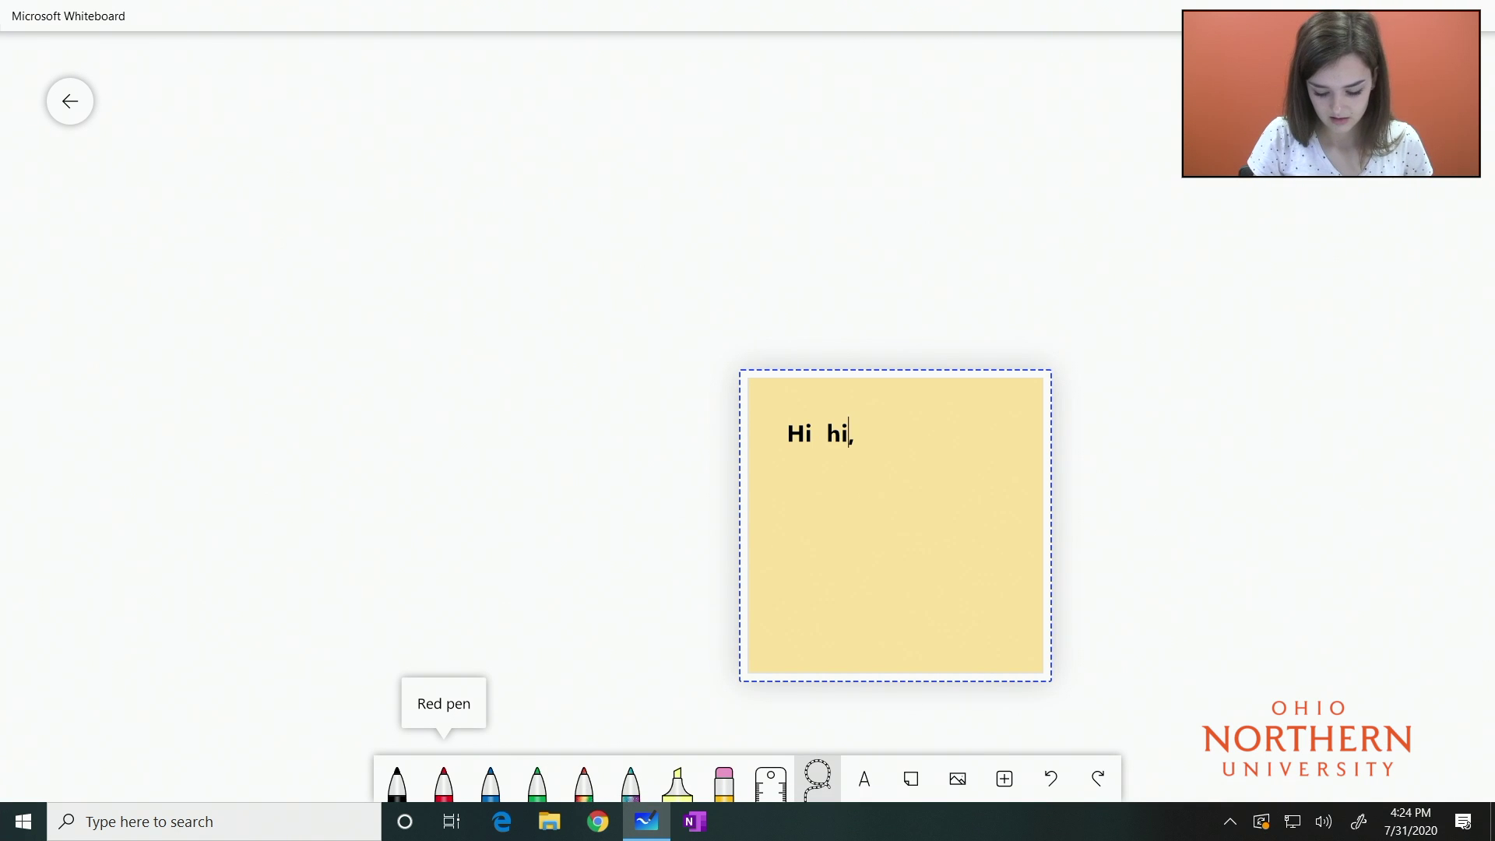
pyautogui.press('Escape')
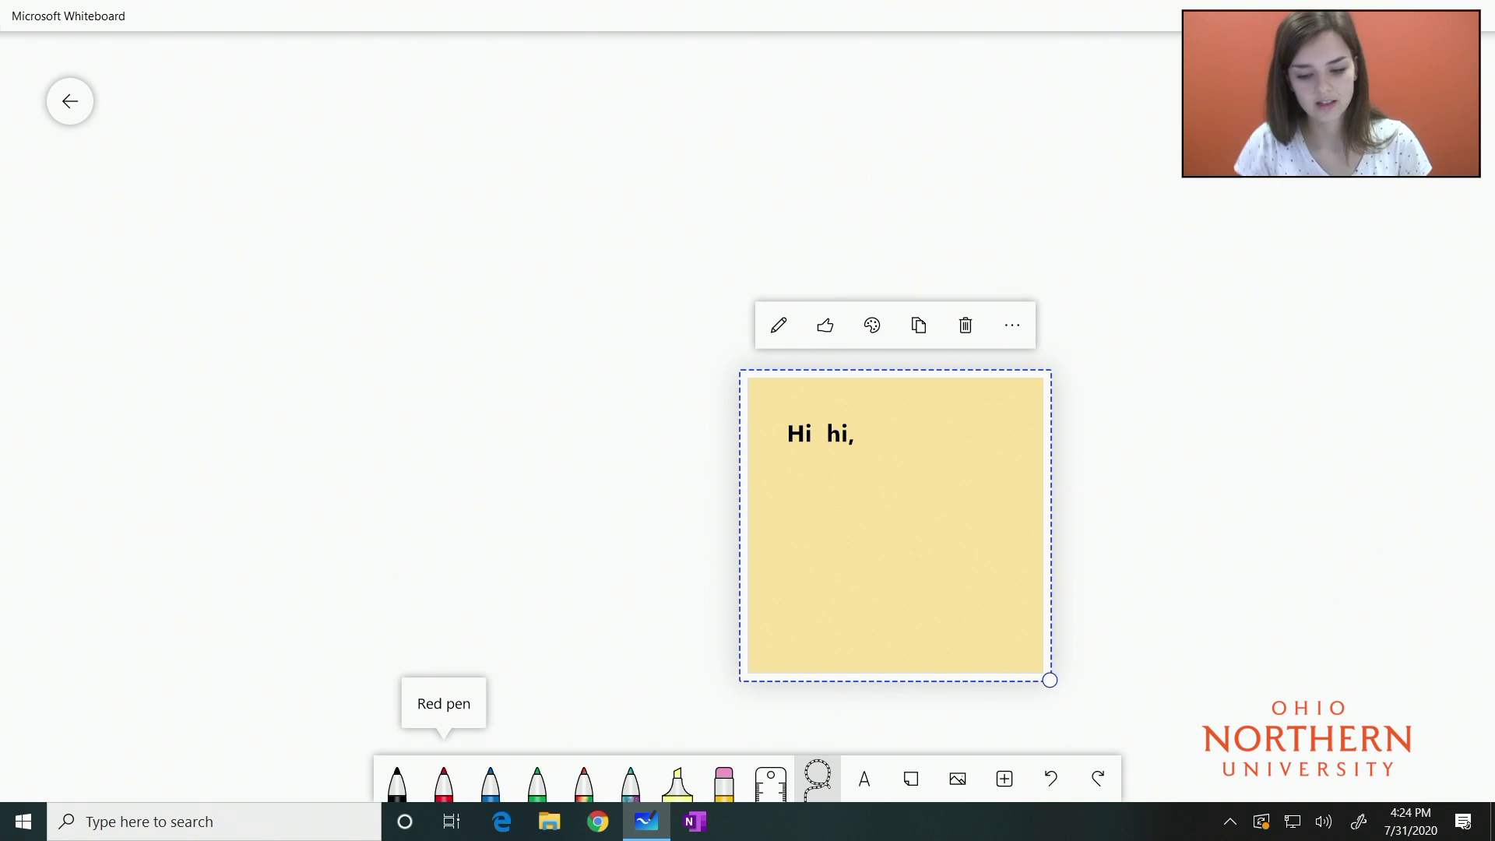
pyautogui.click(965, 325)
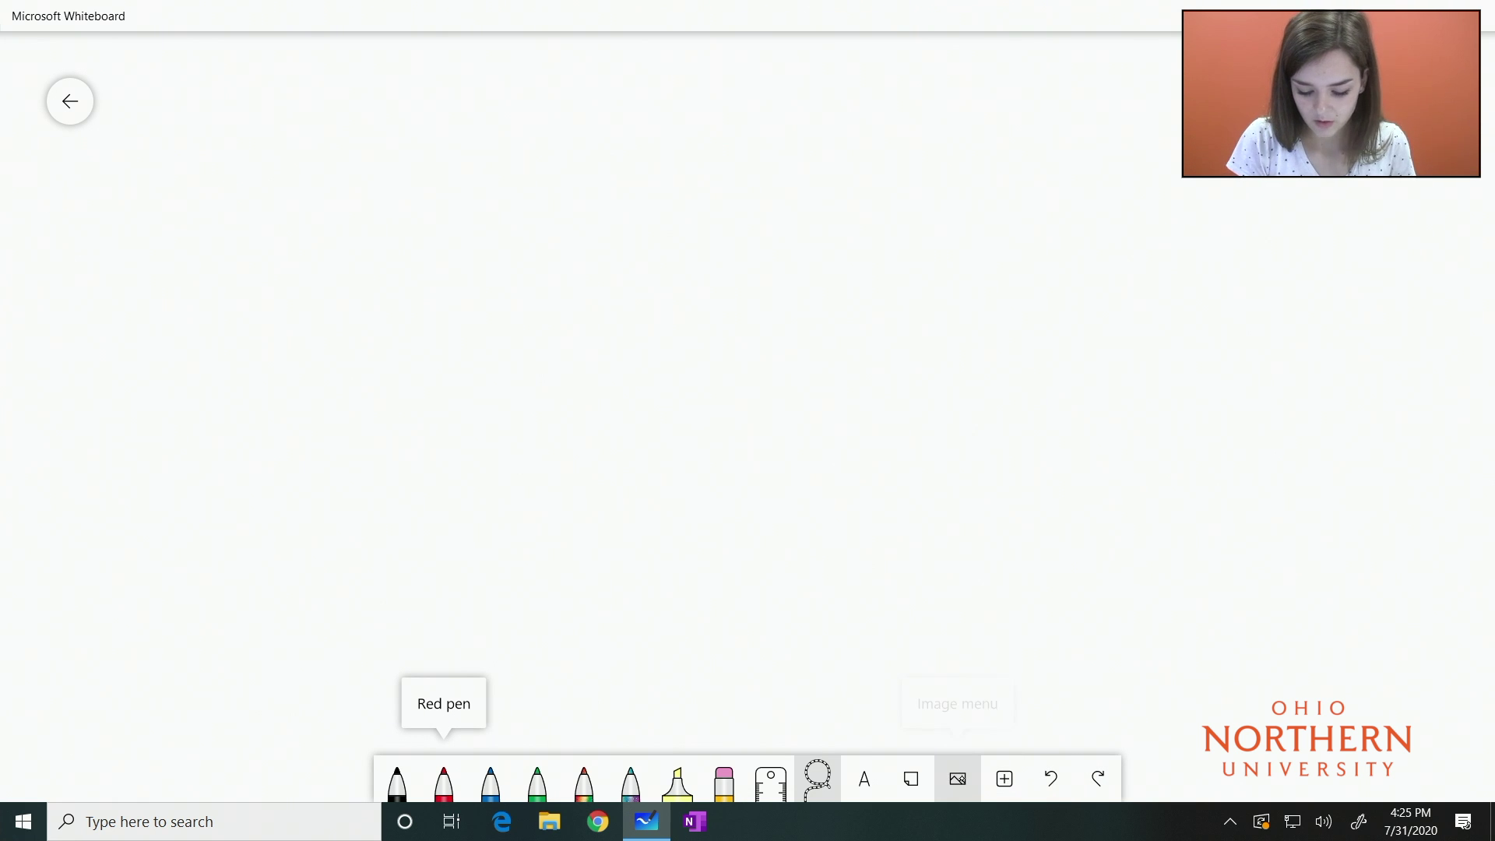
pyautogui.click(959, 778)
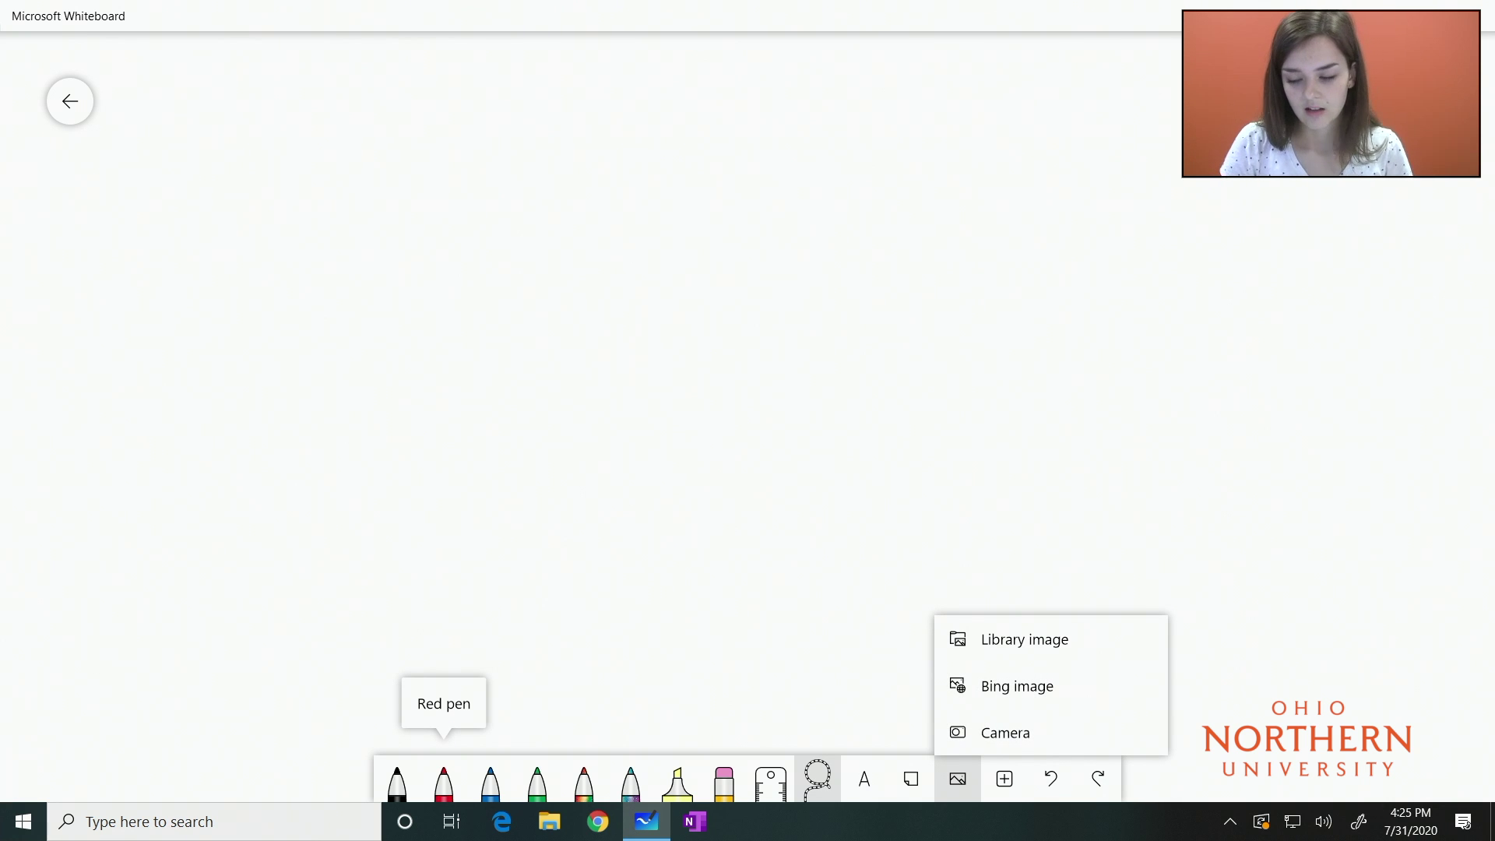
pyautogui.press('Escape')
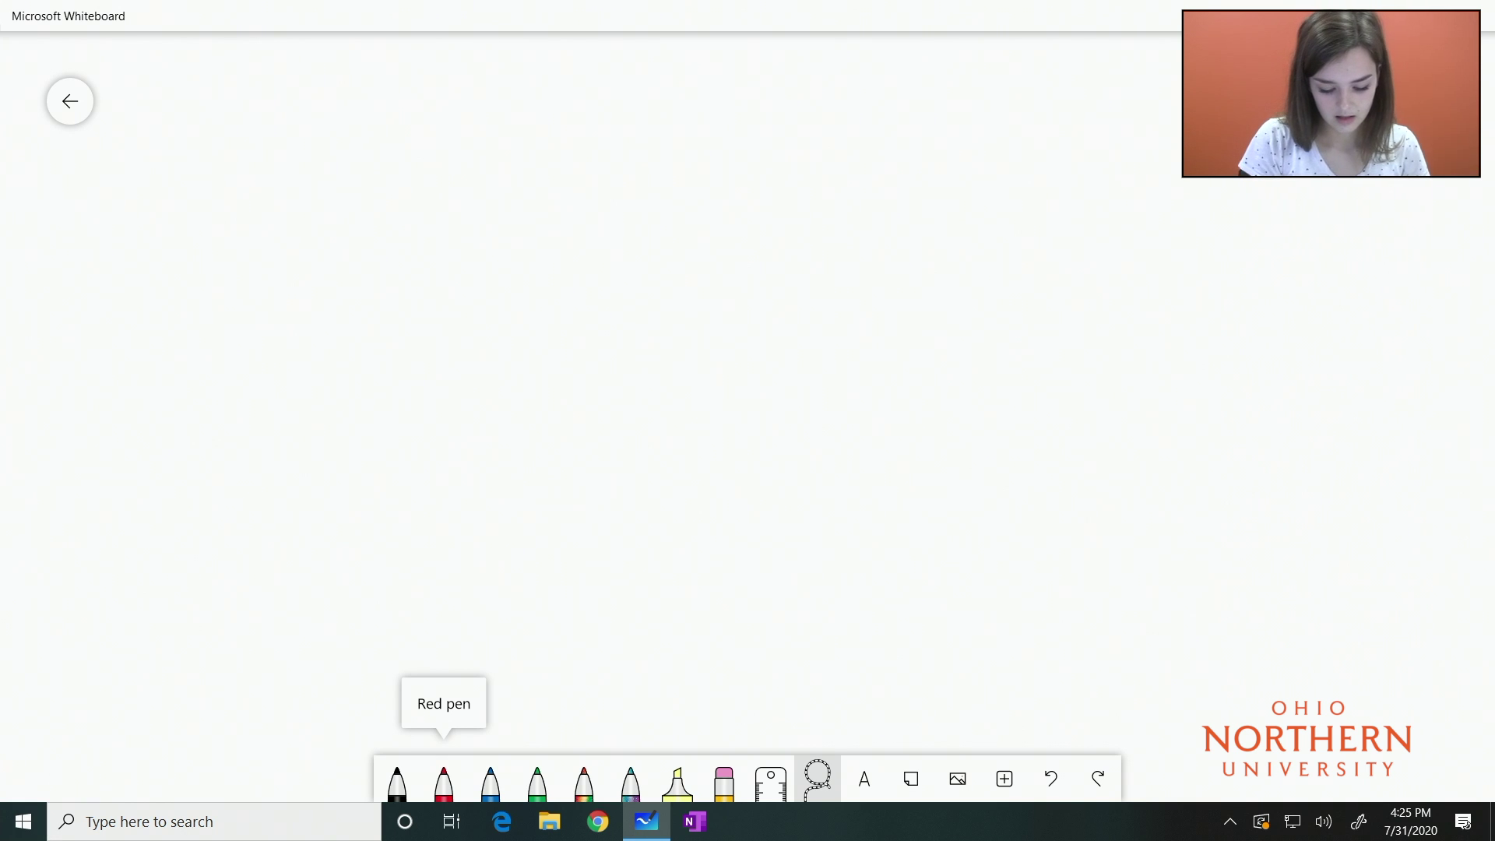
# Draw two crossing blue pen lines along the ruler's edge, a horizontal one at 0° and a vertical one at 90°.
pyautogui.click(771, 778)
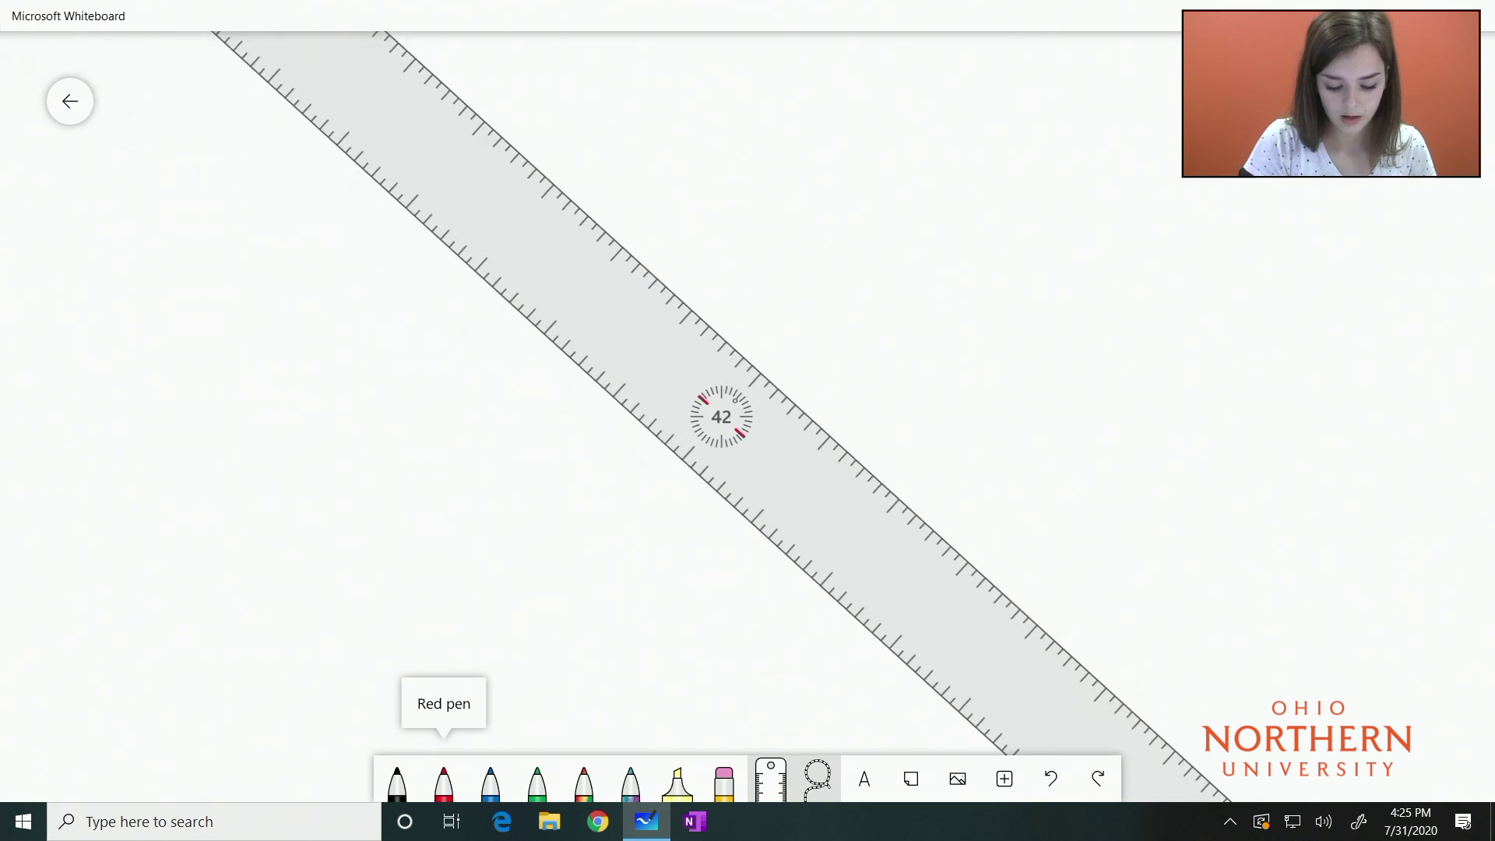
pyautogui.moveTo(747, 416); pyautogui.dragTo(807, 521)
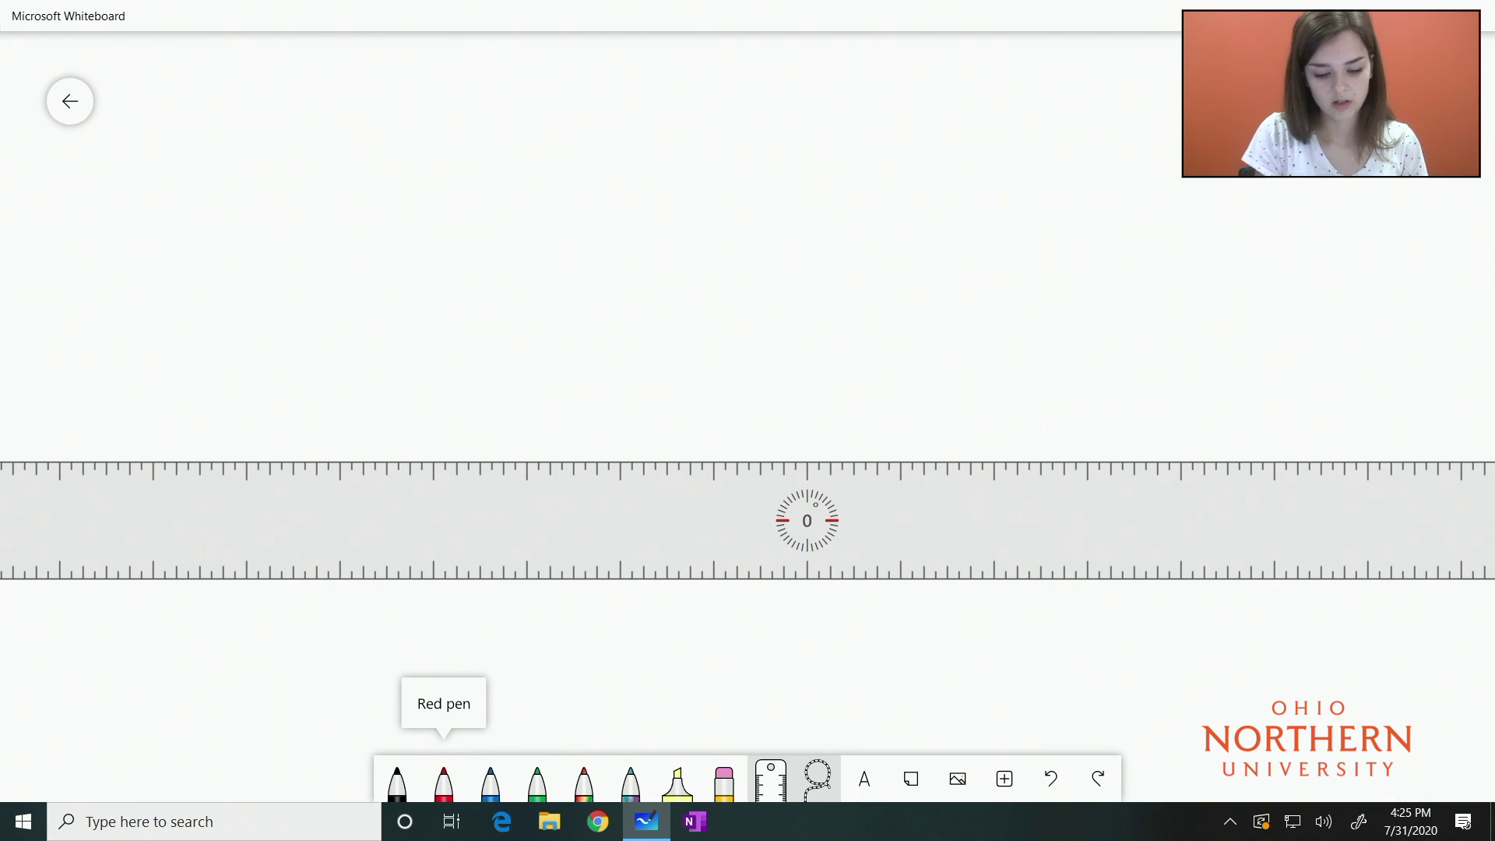
pyautogui.moveTo(591, 460); pyautogui.dragTo(851, 460)
pyautogui.click(491, 778)
pyautogui.moveTo(662, 460); pyautogui.dragTo(1361, 459)
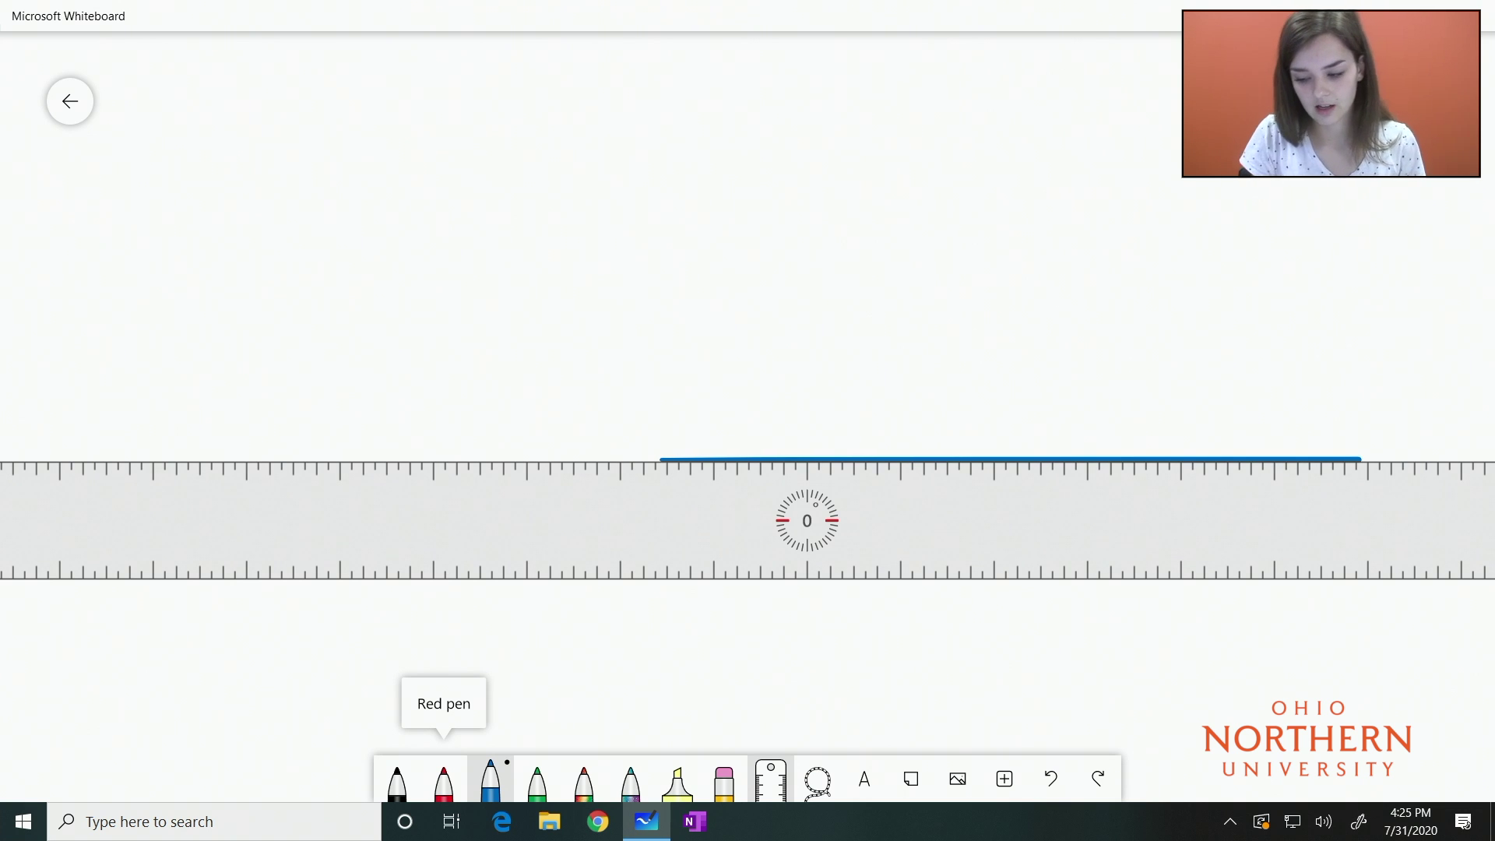
pyautogui.moveTo(806, 521); pyautogui.dragTo(641, 499)
pyautogui.moveTo(702, 63); pyautogui.dragTo(702, 570)
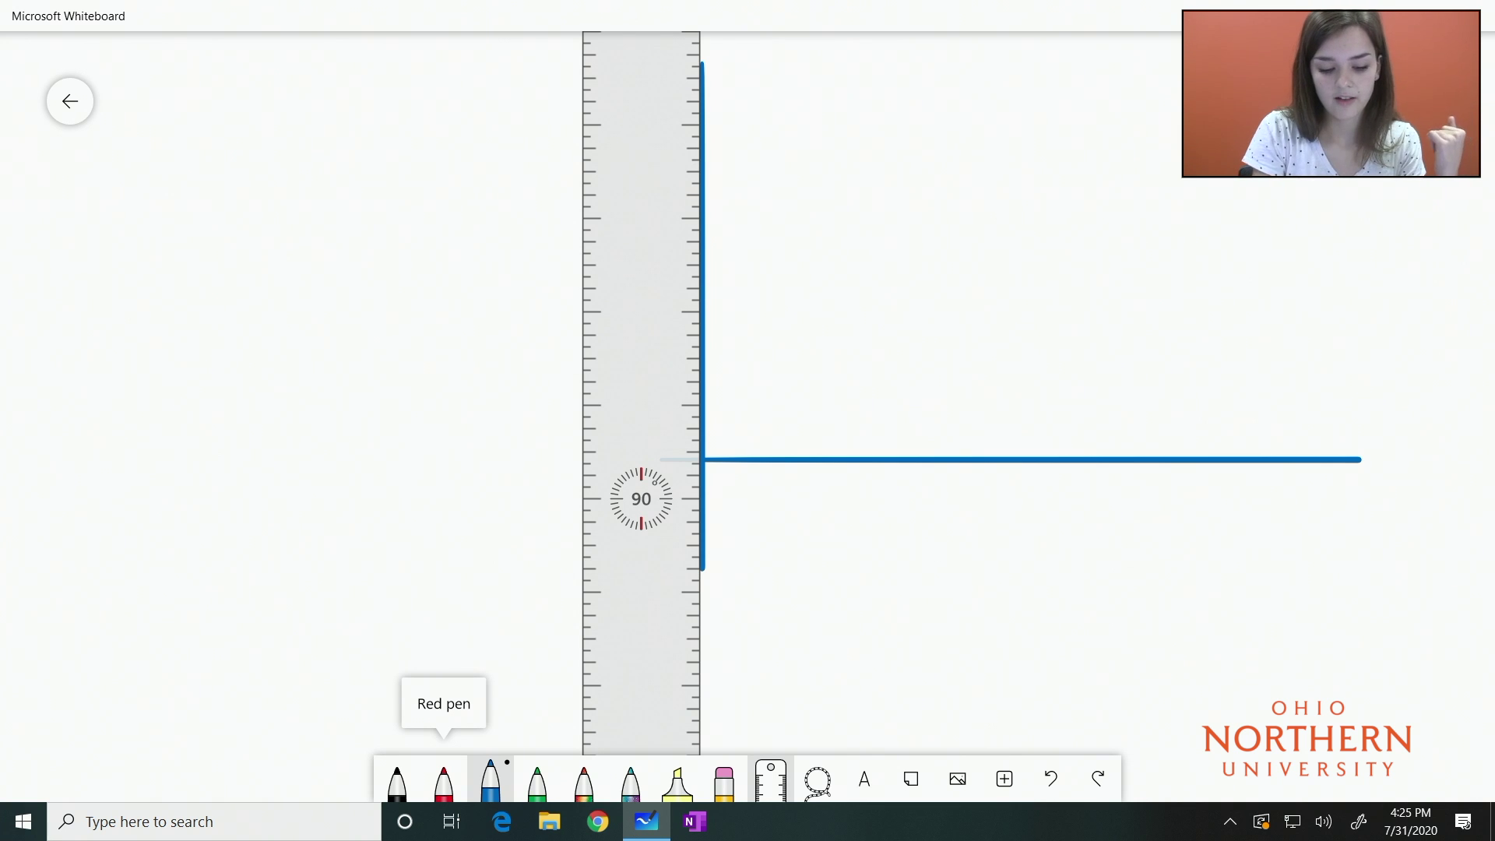
# Mark two short vertical blue ticks on the horizontal line, to the right of the vertical line, using the ruler at 90°.
pyautogui.moveTo(641, 498); pyautogui.dragTo(734, 521)
pyautogui.moveTo(795, 448)
pyautogui.mouseDown()
pyautogui.moveTo(795, 487)
pyautogui.moveTo(844, 524)
pyautogui.moveTo(868, 521)
pyautogui.mouseUp()
pyautogui.moveTo(931, 448)
pyautogui.mouseDown()
pyautogui.moveTo(926, 486)
pyautogui.moveTo(994, 519)
pyautogui.mouseUp()
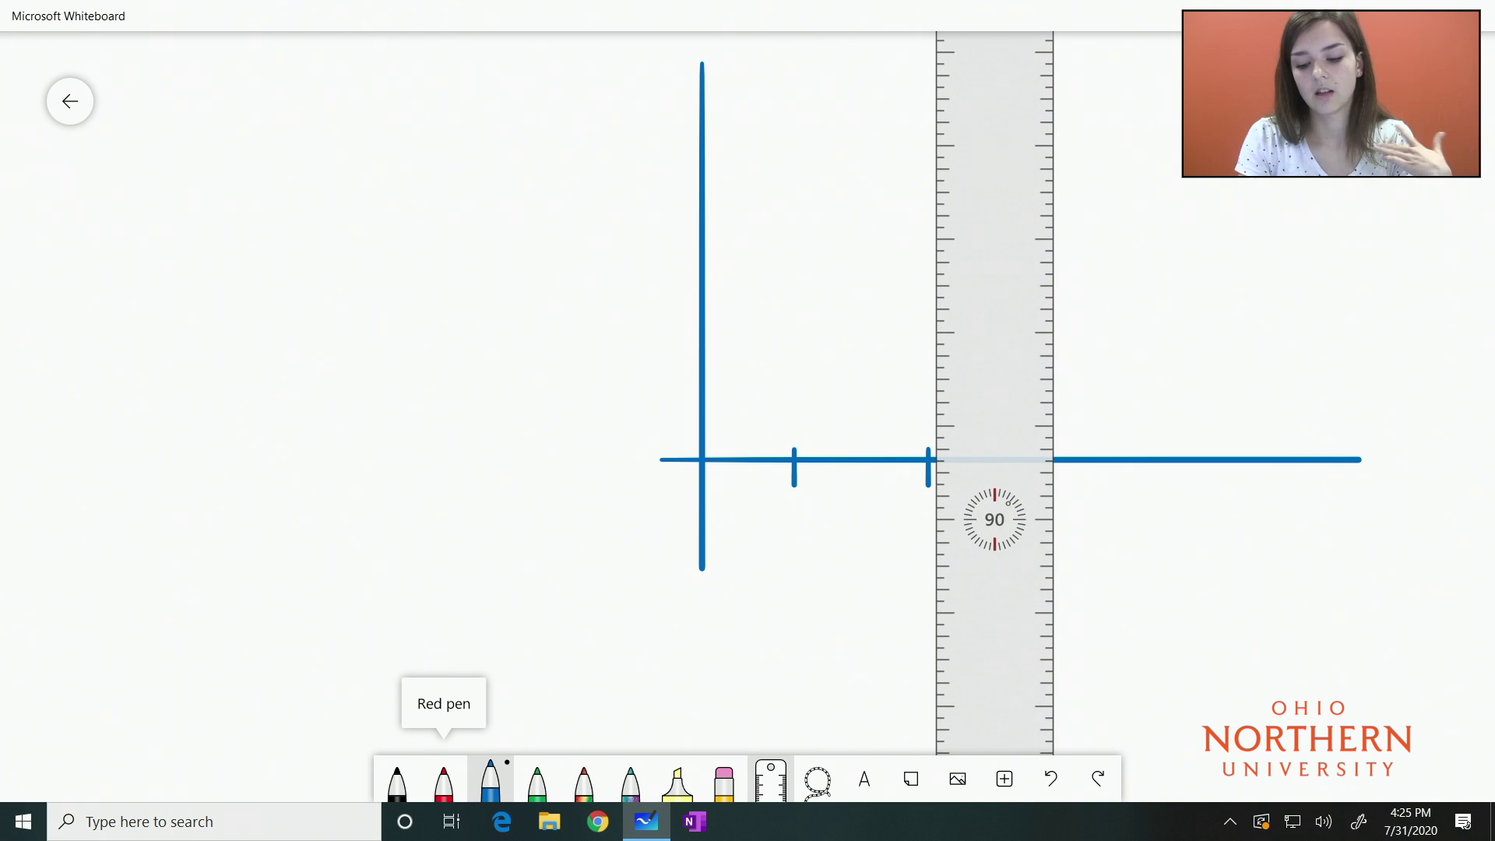
# Add a third tick on the horizontal line and draw a blue diagonal rising rightward from near the axes' crossing along the tilted ruler.
pyautogui.moveTo(1055, 447)
pyautogui.mouseDown()
pyautogui.moveTo(1055, 482)
pyautogui.moveTo(623, 490)
pyautogui.moveTo(490, 474)
pyautogui.moveTo(576, 476)
pyautogui.moveTo(974, 410)
pyautogui.moveTo(984, 381)
pyautogui.moveTo(1092, 316)
pyautogui.moveTo(1090, 328)
pyautogui.moveTo(1101, 283)
pyautogui.moveTo(1478, 190)
pyautogui.moveTo(1487, 160)
pyautogui.mouseUp()
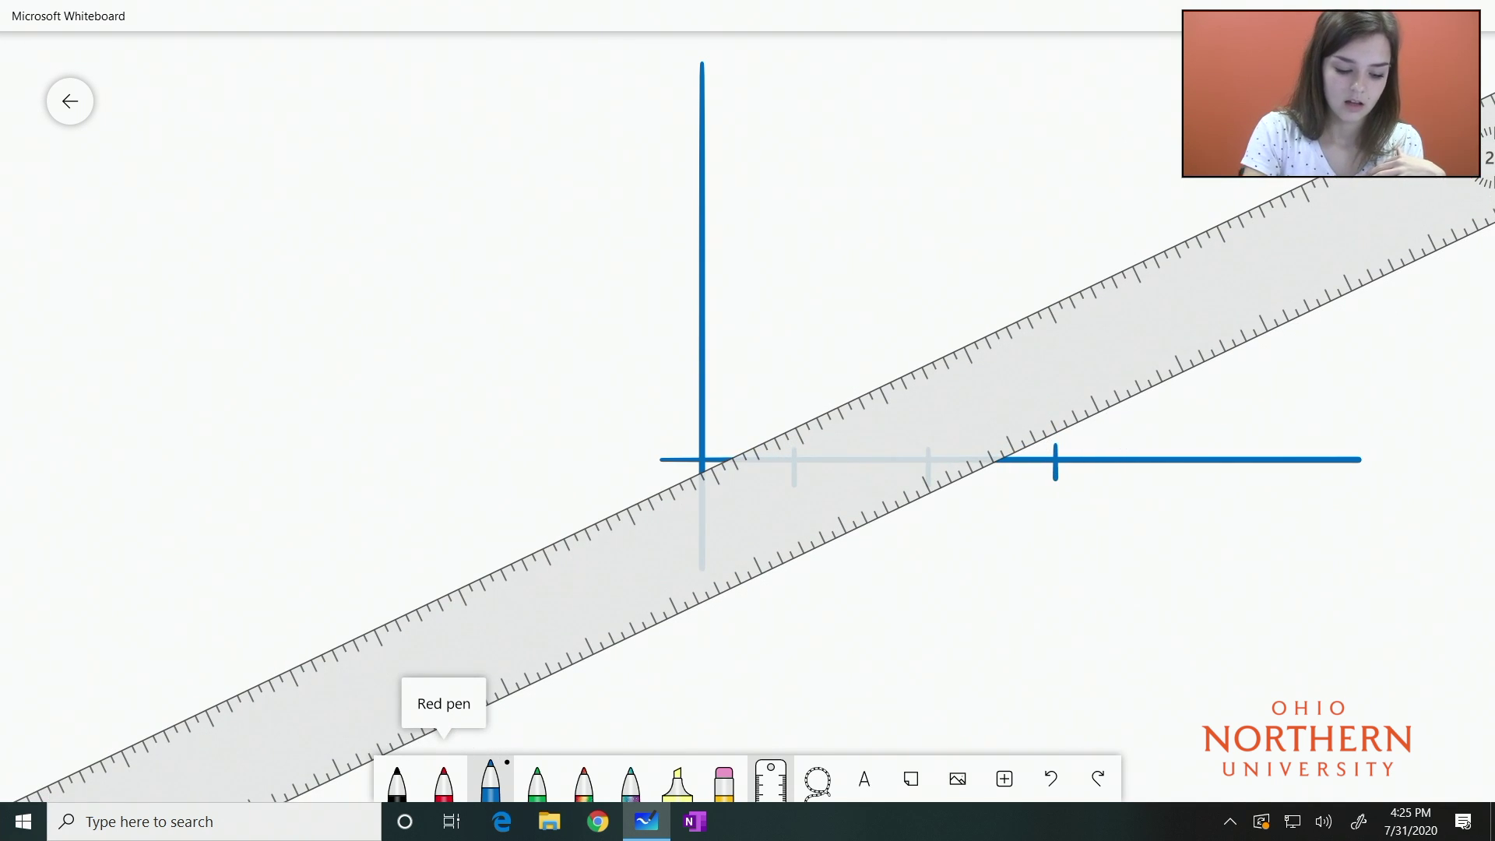
pyautogui.click(490, 779)
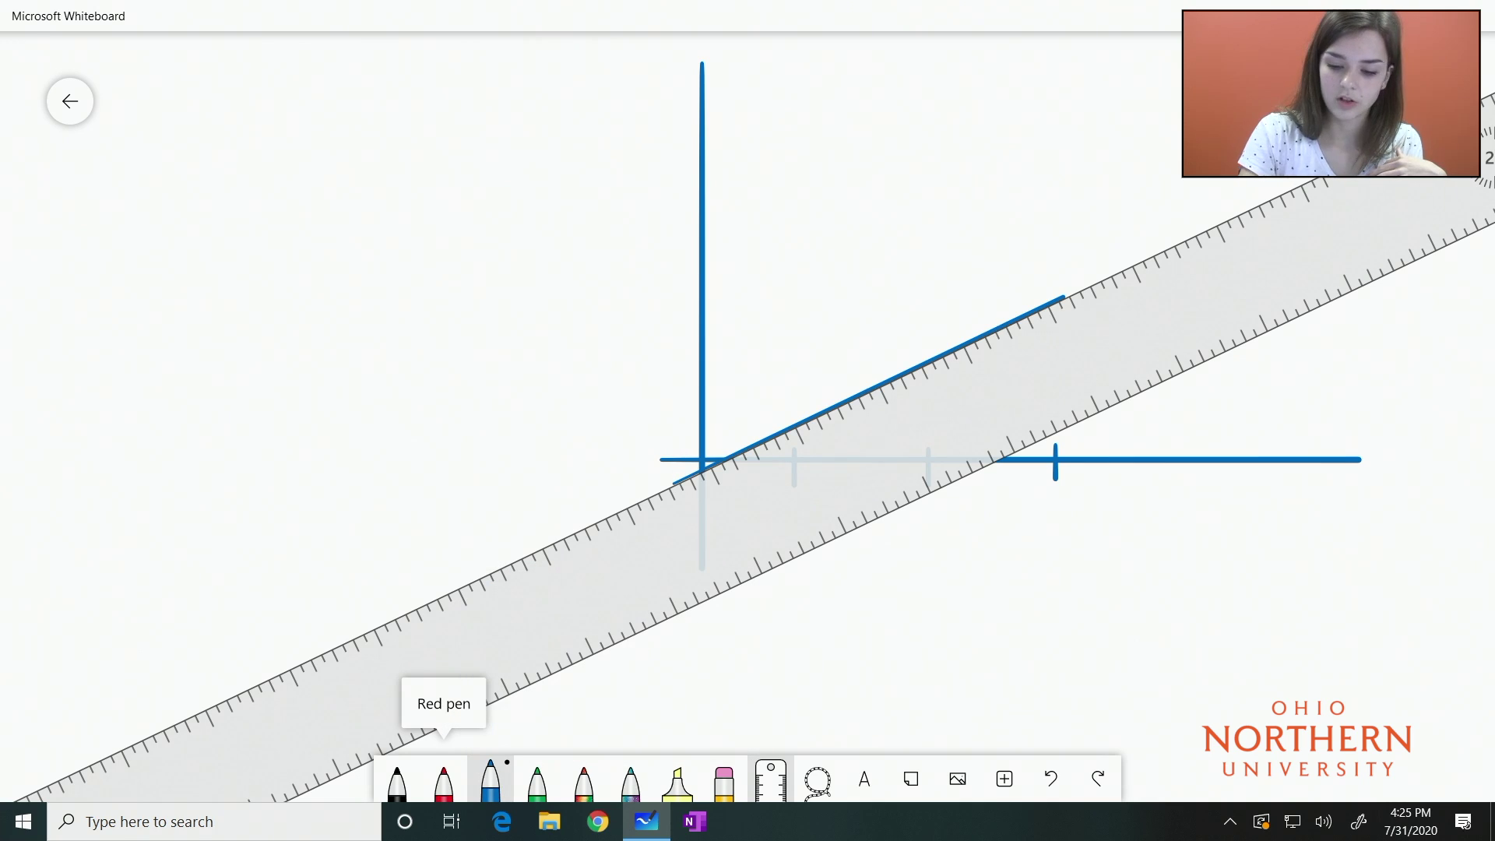